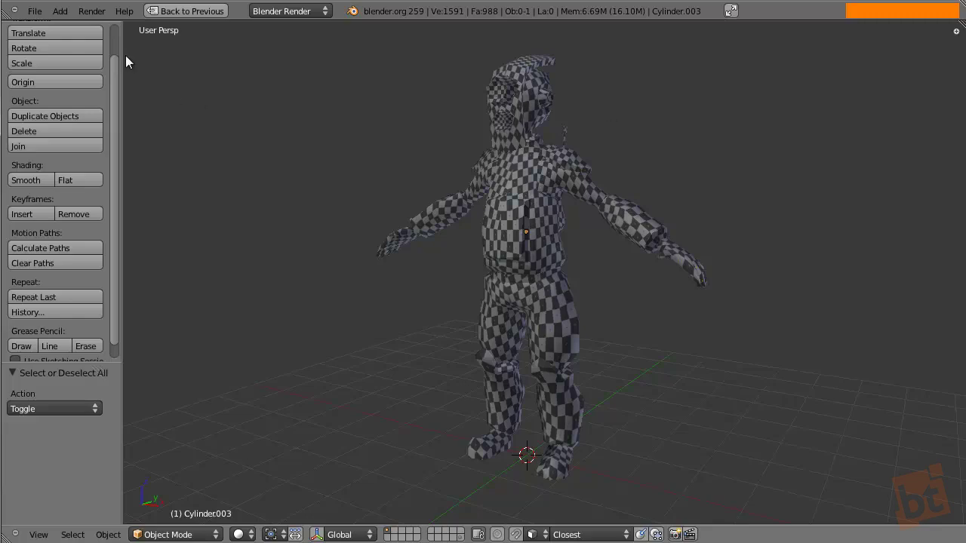
# Set the Image Editor path in User Preferences > File to C:\Program Files (x86)\GIMP-2.0\bin\gimp-2.6.exe.
pyautogui.click(34, 11)
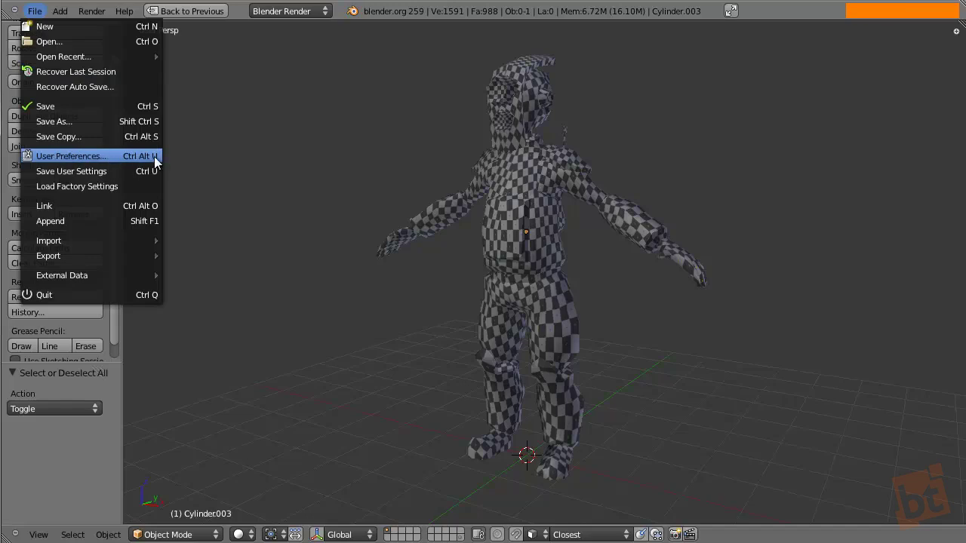
pyautogui.click(74, 156)
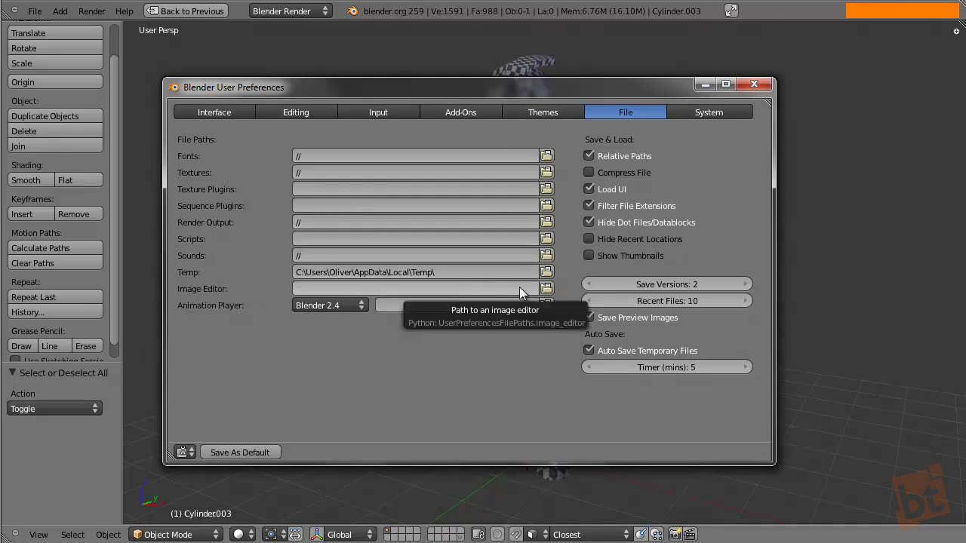
pyautogui.click(546, 289)
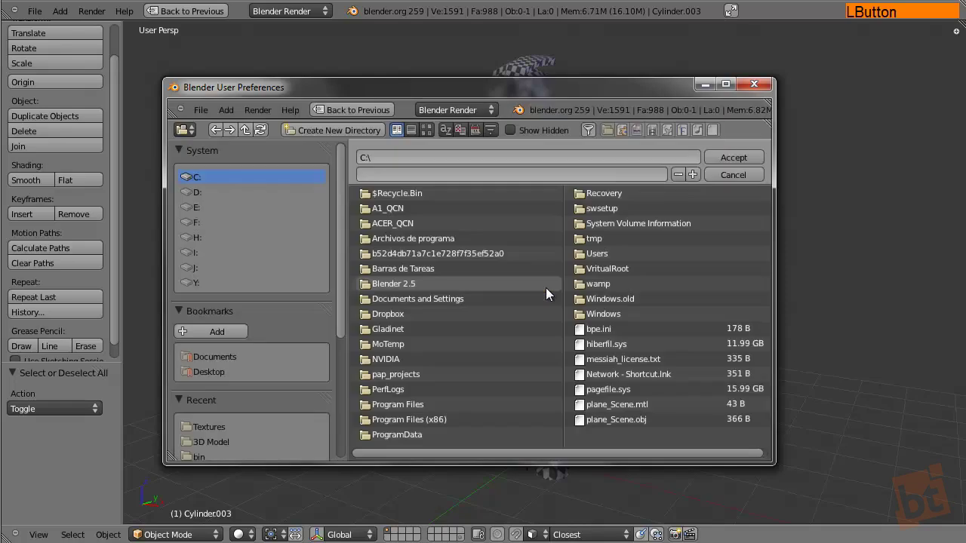
pyautogui.click(402, 419)
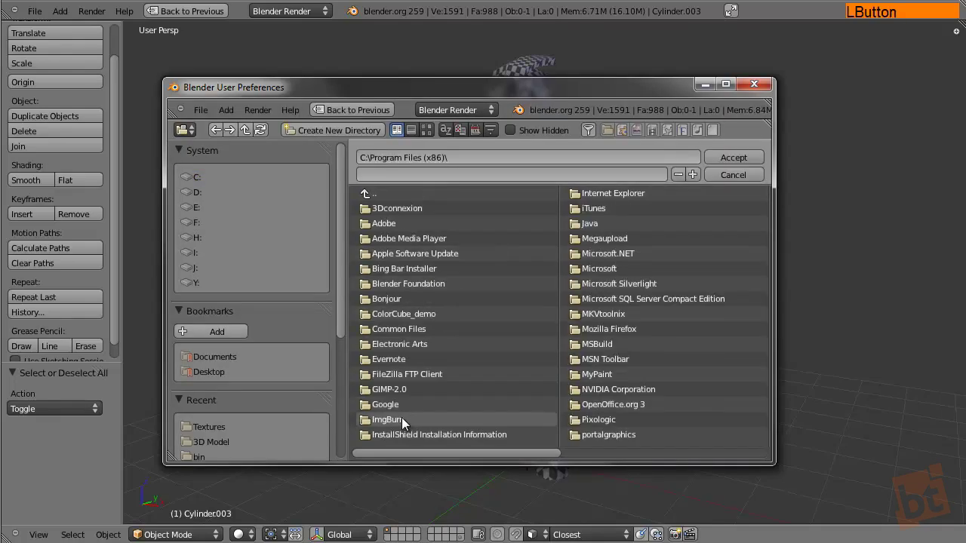
pyautogui.click(393, 389)
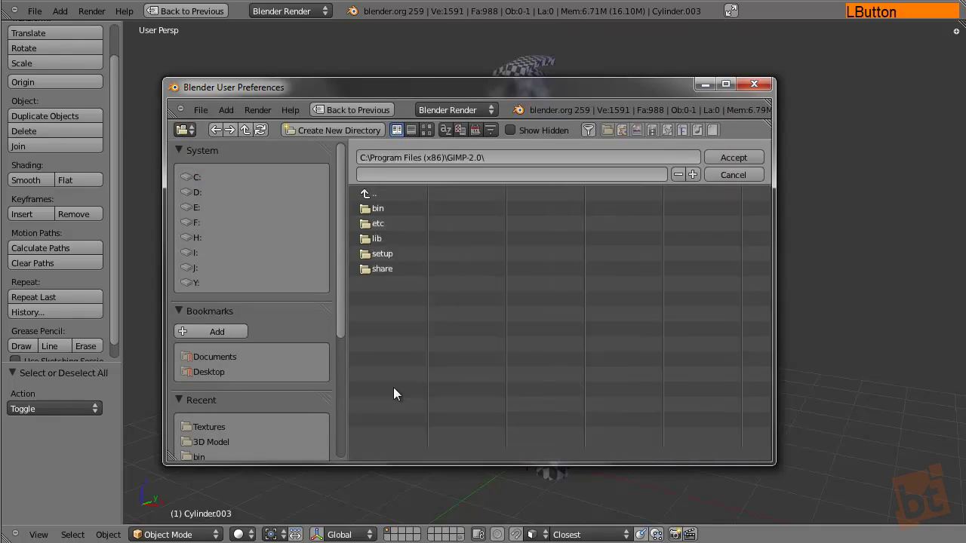
pyautogui.click(388, 209)
pyautogui.click(403, 253)
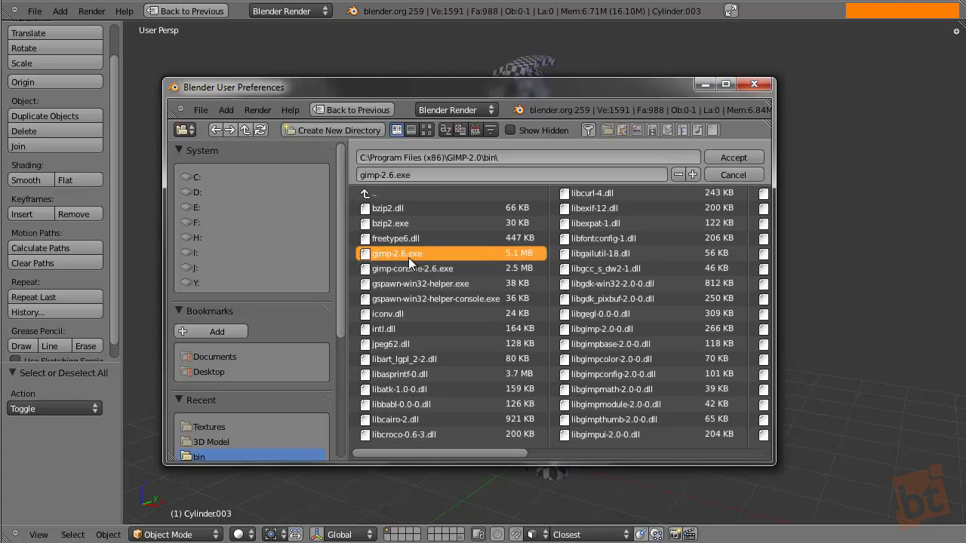
pyautogui.click(726, 158)
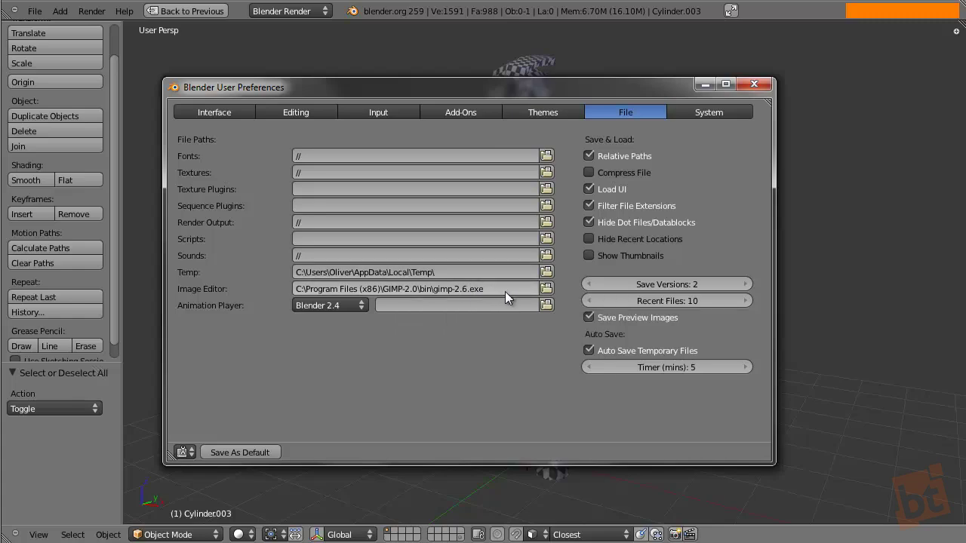
# Close preferences, select the character mesh and restore the split layout with the UVTest image.
pyautogui.click(755, 82)
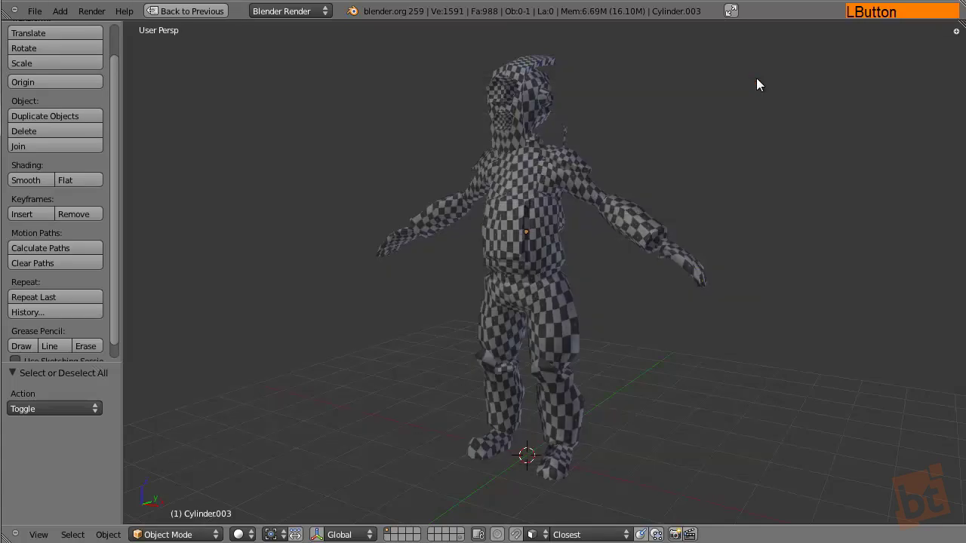
pyautogui.rightClick(548, 219)
pyautogui.keyDown('shift'); pyautogui.moveTo(550, 216); pyautogui.dragTo(551, 241, button='middle'); pyautogui.keyUp('shift')
pyautogui.hotkey('shift', 'space')
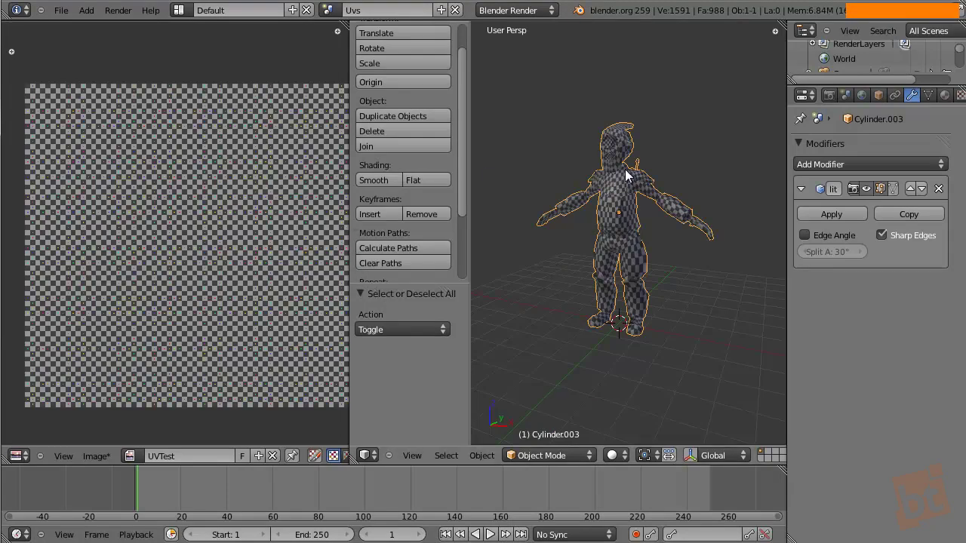
pyautogui.moveTo(251, 217); pyautogui.dragTo(240, 214, button='middle')
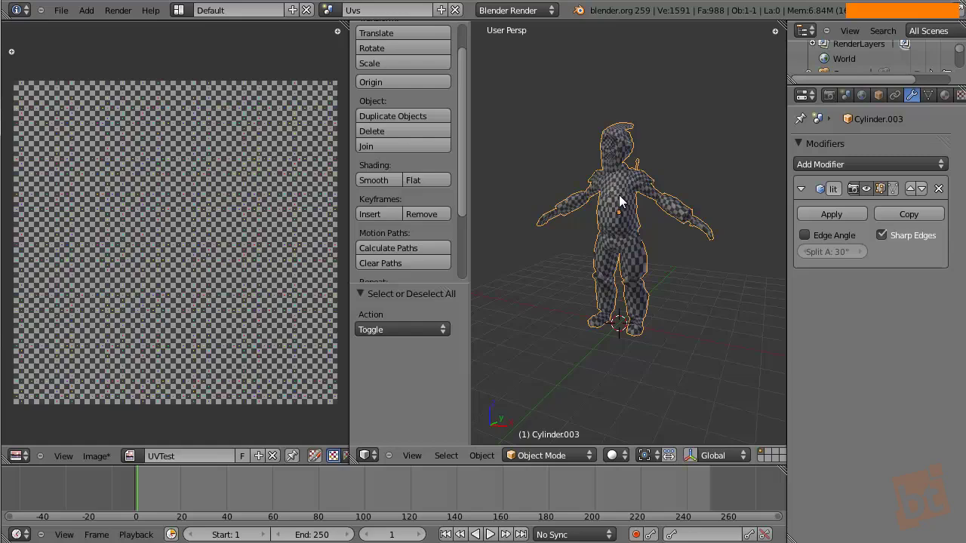
pyautogui.scroll(4, 619, 195)
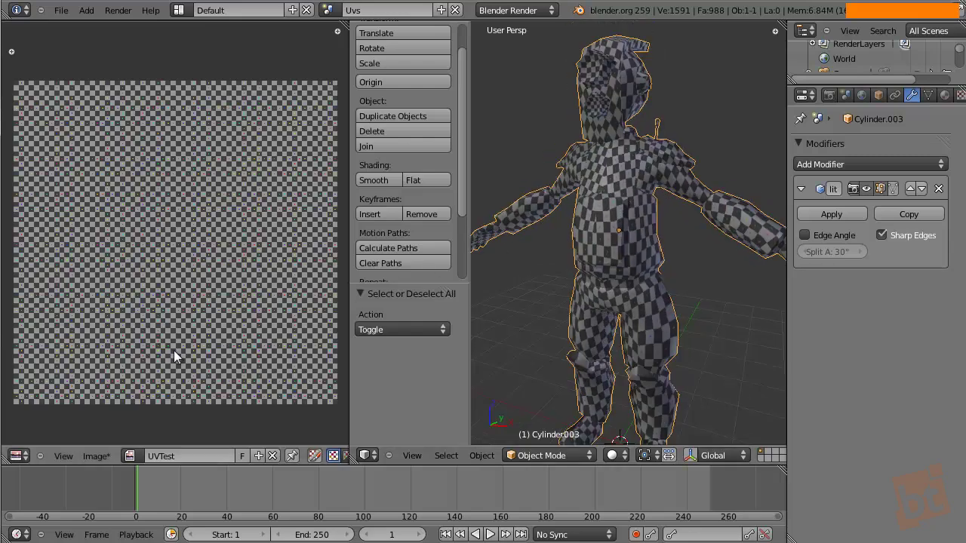
# Switch the character to Texture Paint mode, maximize the 3D view and widen the tool shelf.
pyautogui.click(544, 455)
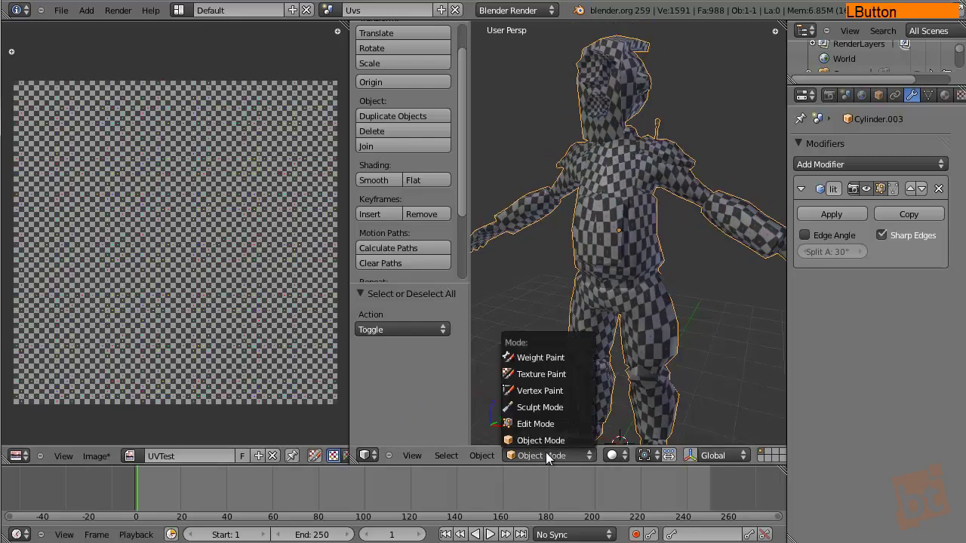
pyautogui.click(556, 374)
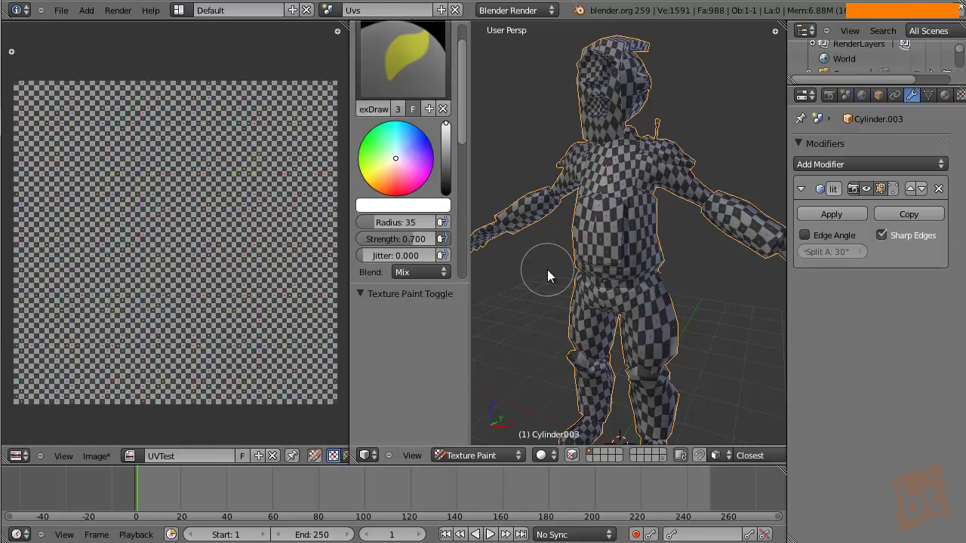
pyautogui.hotkey('shift', 'space')
pyautogui.moveTo(124, 233); pyautogui.dragTo(168, 236)
pyautogui.scroll(-5, 107, 220)
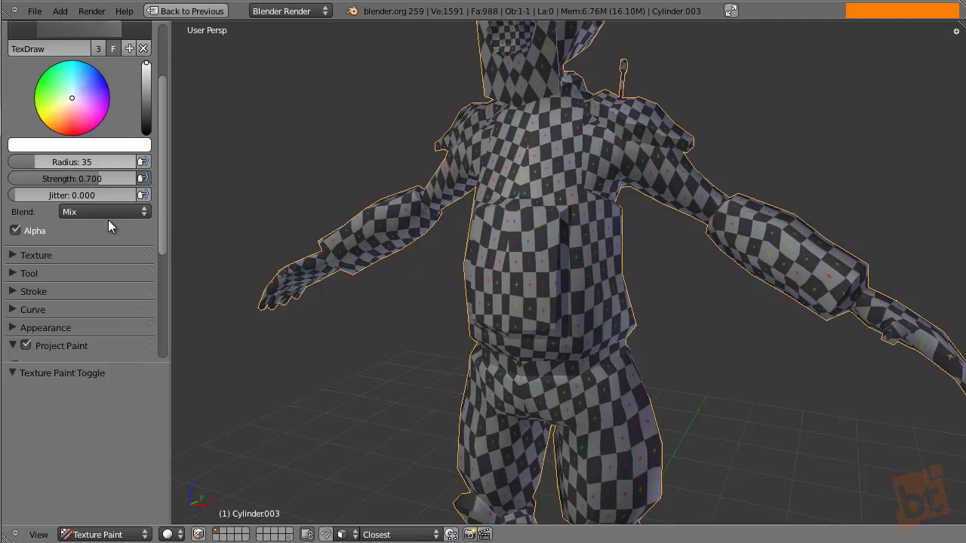
pyautogui.scroll(2, 108, 220)
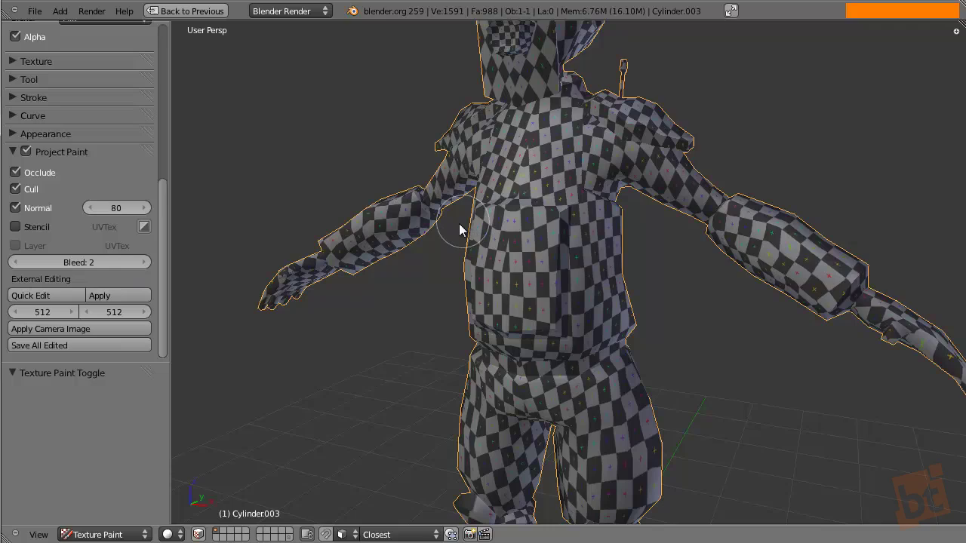
# Orbit and zoom the view to show the character's upper back.
pyautogui.keyDown('shift'); pyautogui.moveTo(420, 243); pyautogui.dragTo(639, 393, button='middle'); pyautogui.keyUp('shift')
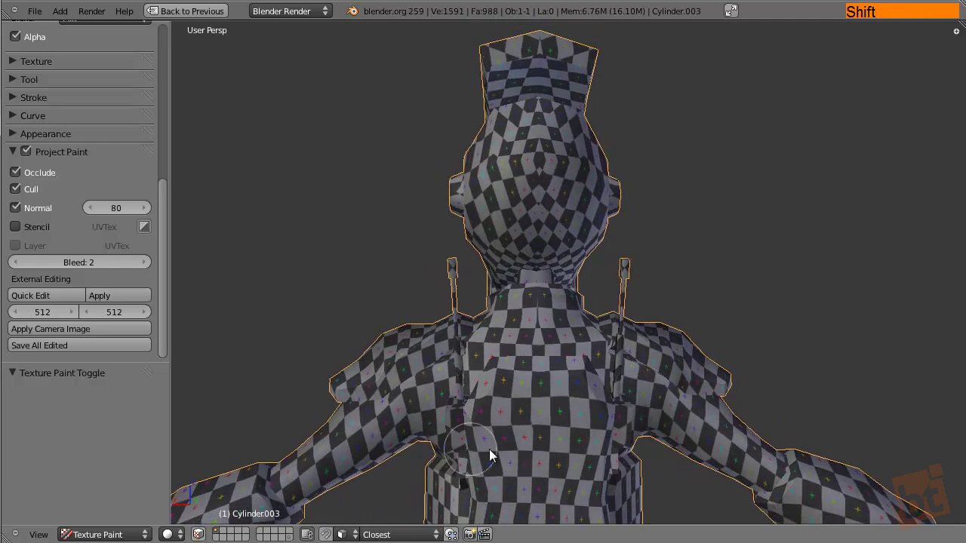
pyautogui.moveTo(491, 455)
pyautogui.mouseDown(button='middle')
pyautogui.moveTo(566, 351)
pyautogui.moveTo(565, 340)
pyautogui.moveTo(576, 370)
pyautogui.moveTo(489, 390)
pyautogui.moveTo(534, 385)
pyautogui.mouseUp(button='middle')
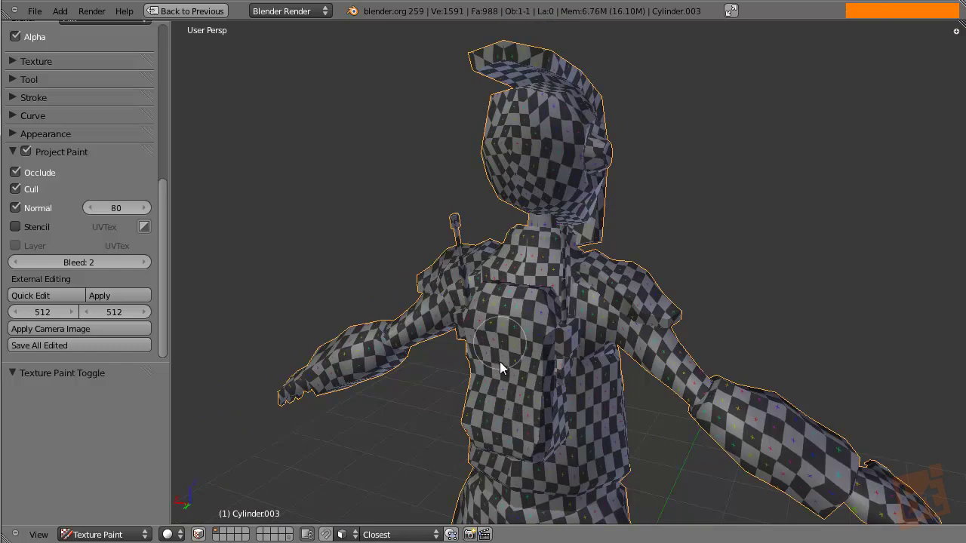
pyautogui.keyDown('shift'); pyautogui.moveTo(524, 367); pyautogui.dragTo(632, 360, button='middle'); pyautogui.keyUp('shift')
pyautogui.scroll(4, 582, 363)
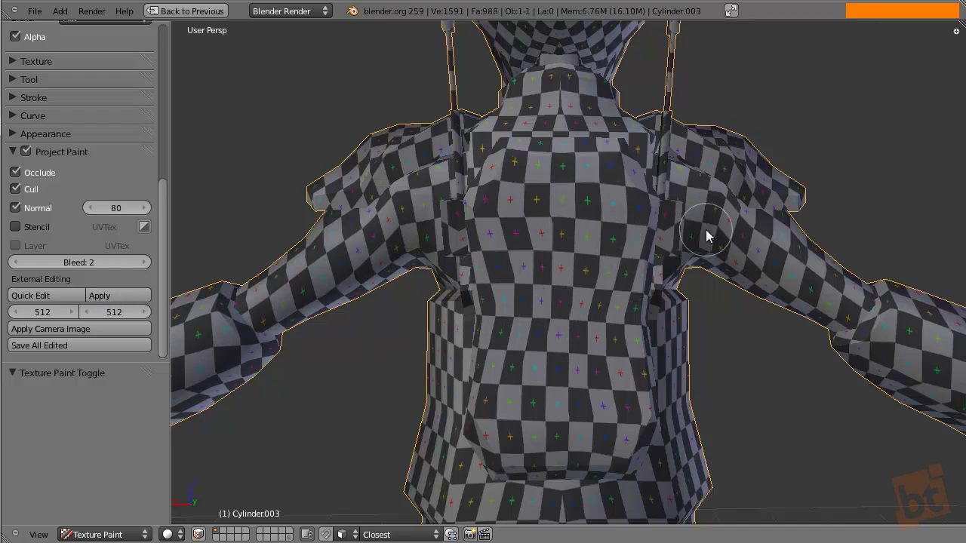
# Set External Editing size to 1024 × 1024 and Quick Edit a viewport snapshot into GIMP.
pyautogui.click(45, 311)
pyautogui.write('1024')
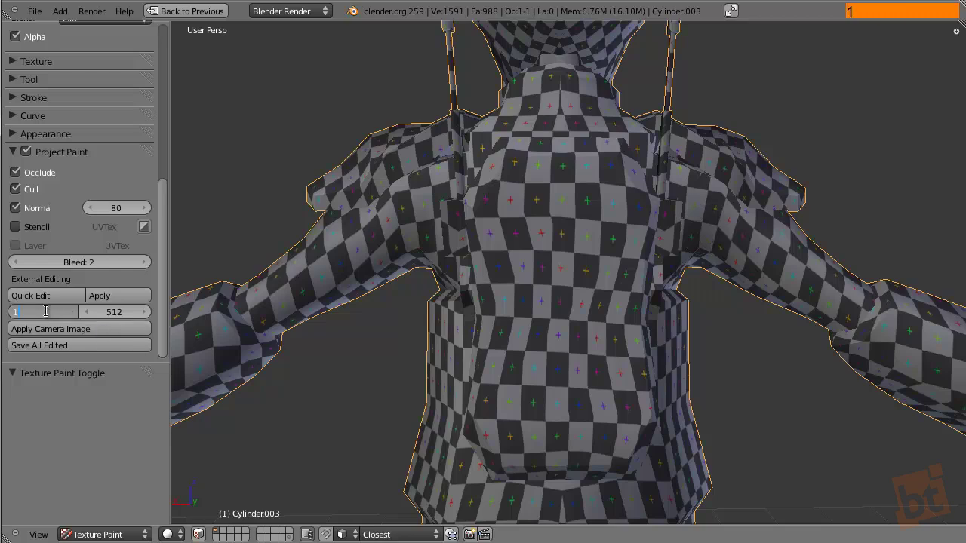
pyautogui.click(115, 310)
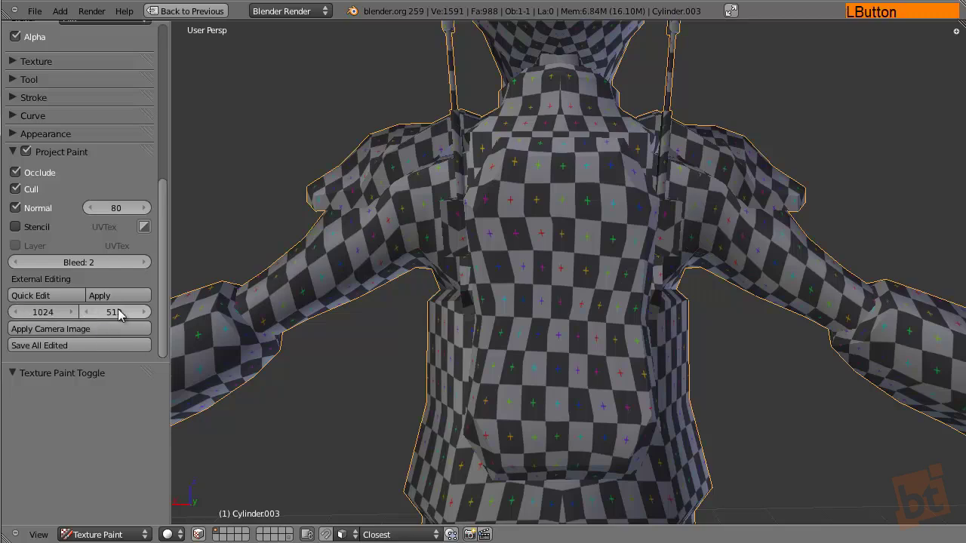
pyautogui.write('1024')
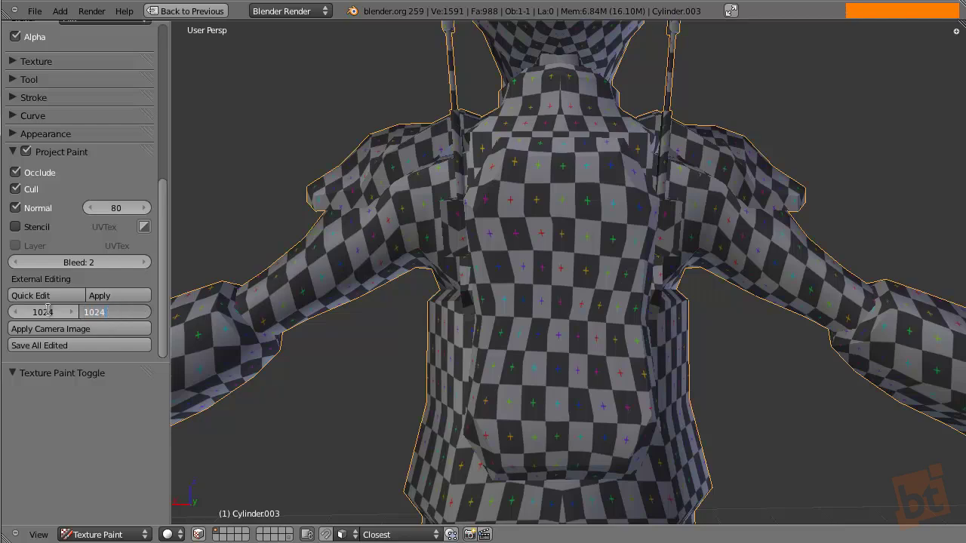
pyautogui.click(148, 282)
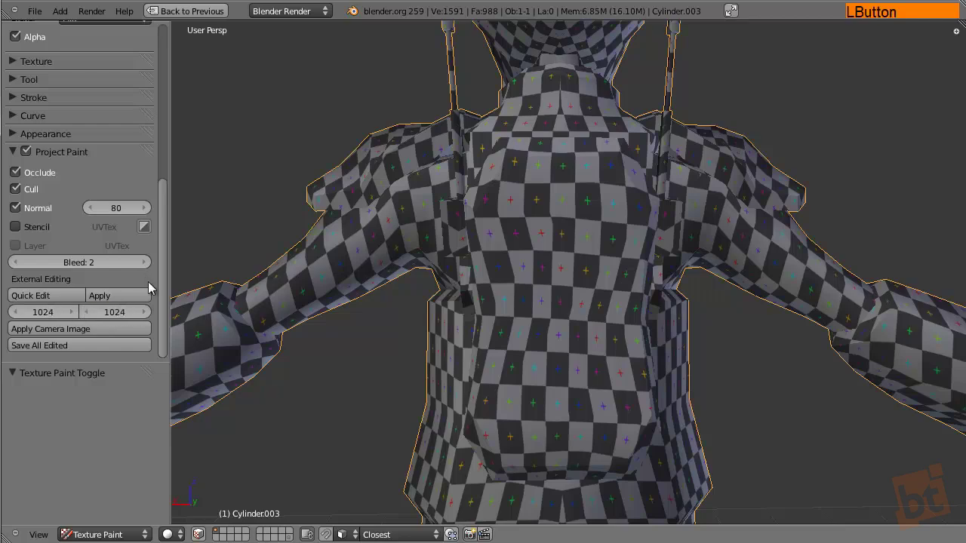
pyautogui.click(43, 298)
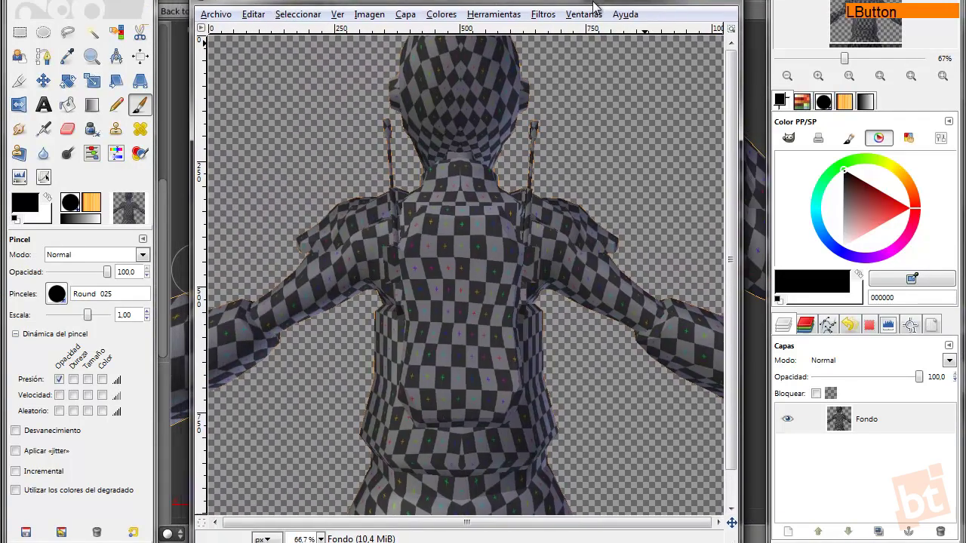
# Reposition the GIMP image window and widen its left and right edges.
pyautogui.moveTo(594, 8); pyautogui.dragTo(588, 5)
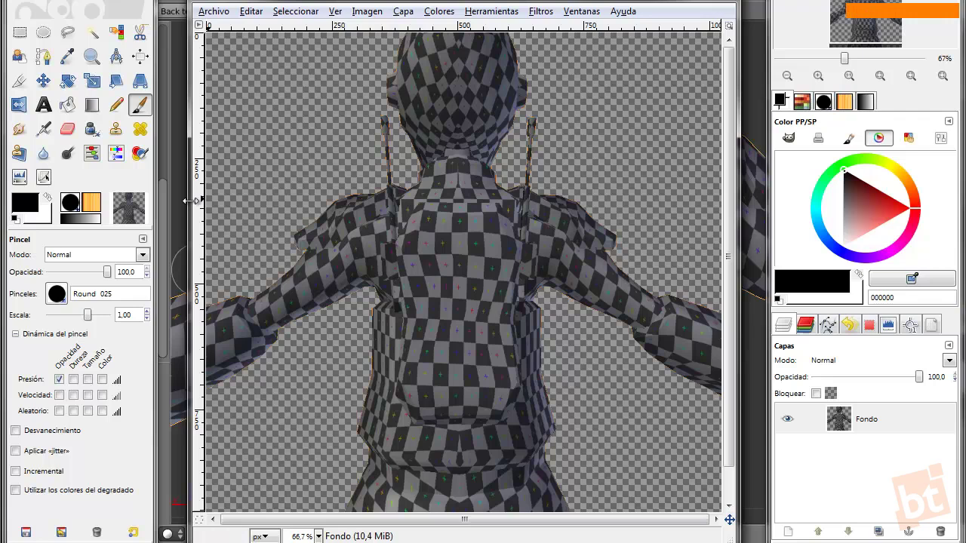
pyautogui.moveTo(195, 201); pyautogui.dragTo(177, 201)
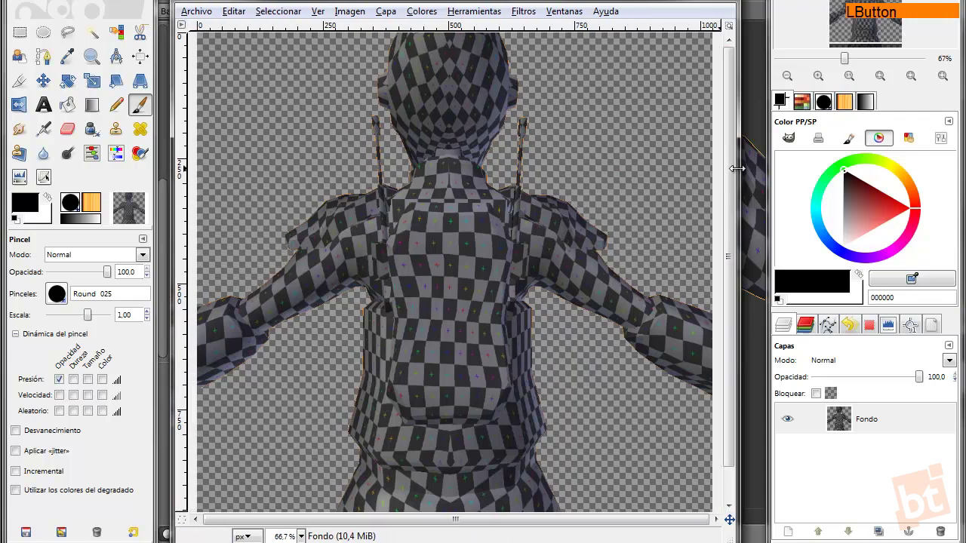
pyautogui.moveTo(738, 226); pyautogui.dragTo(756, 226)
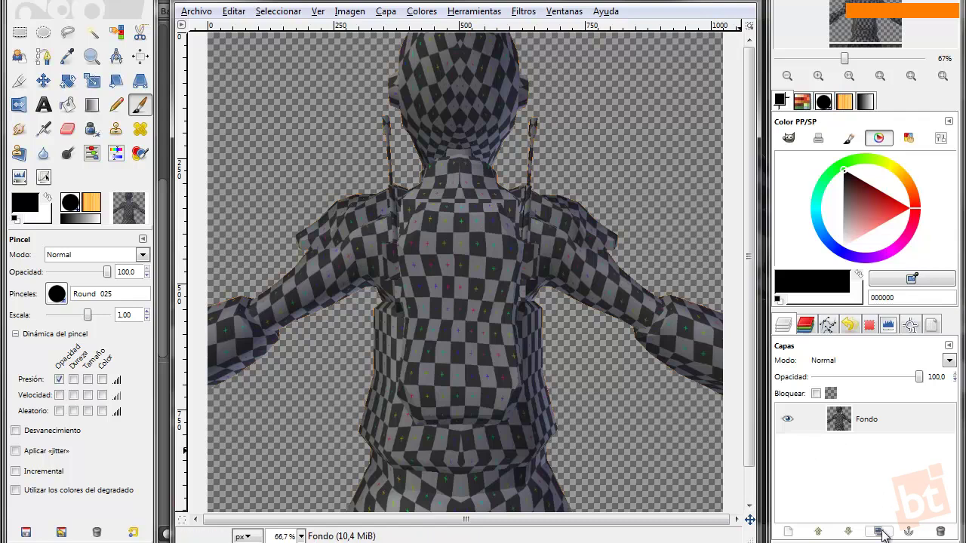
# Add a transparent layer 'Capa nueva' and drop blendtuts_logo.png onto the snapshot as a layer.
pyautogui.click(788, 533)
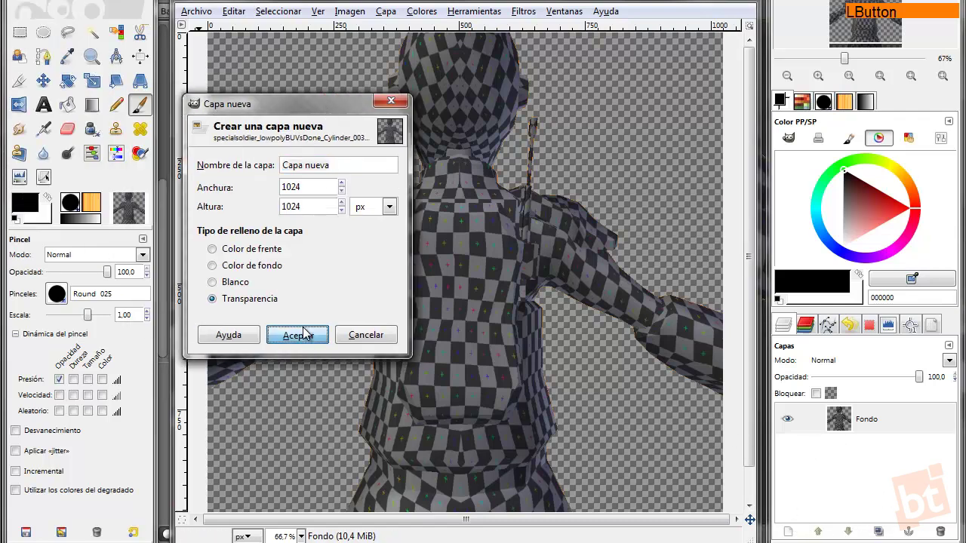
pyautogui.click(306, 333)
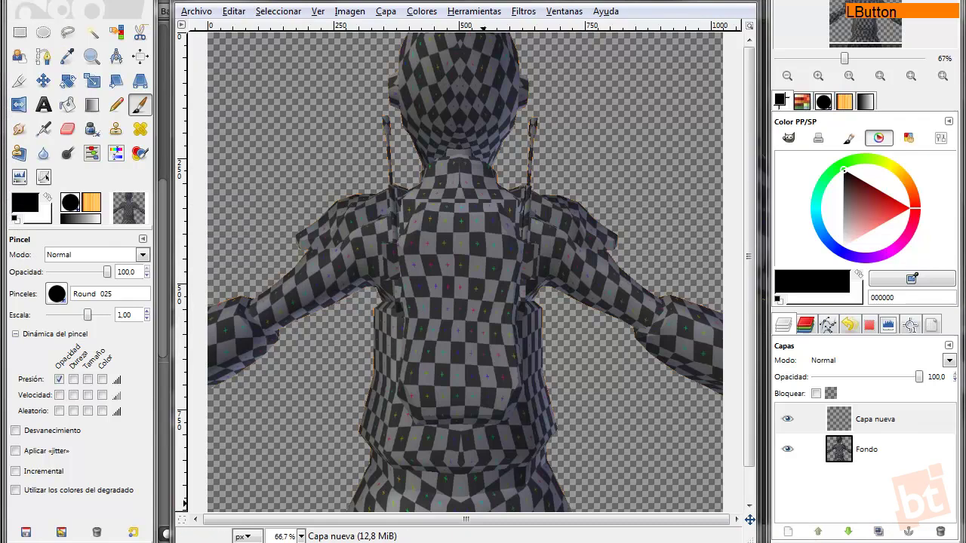
pyautogui.hotkey('alt', 'Tab')
pyautogui.moveTo(766, 227); pyautogui.dragTo(334, 190)
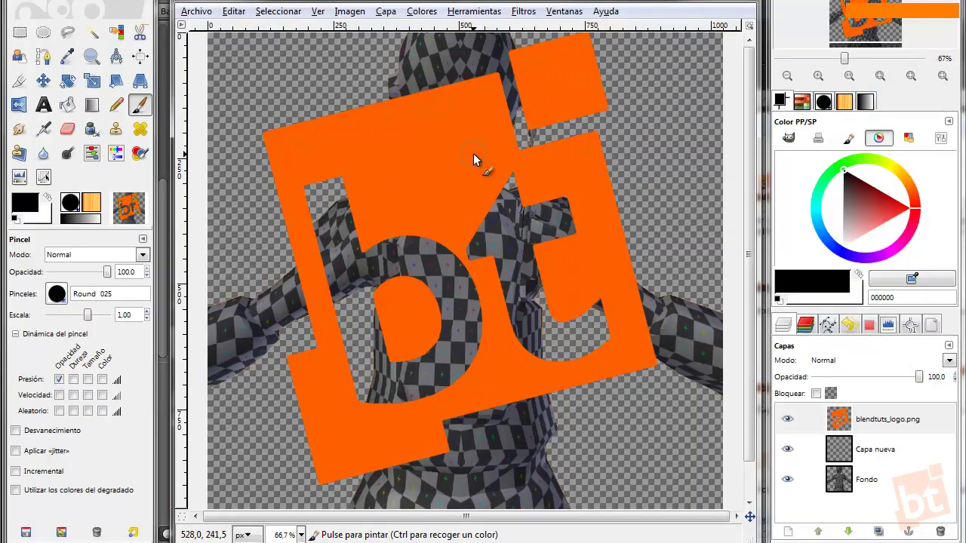
# Scale the orange bt logo down proportionally with the Scale tool.
pyautogui.click(92, 81)
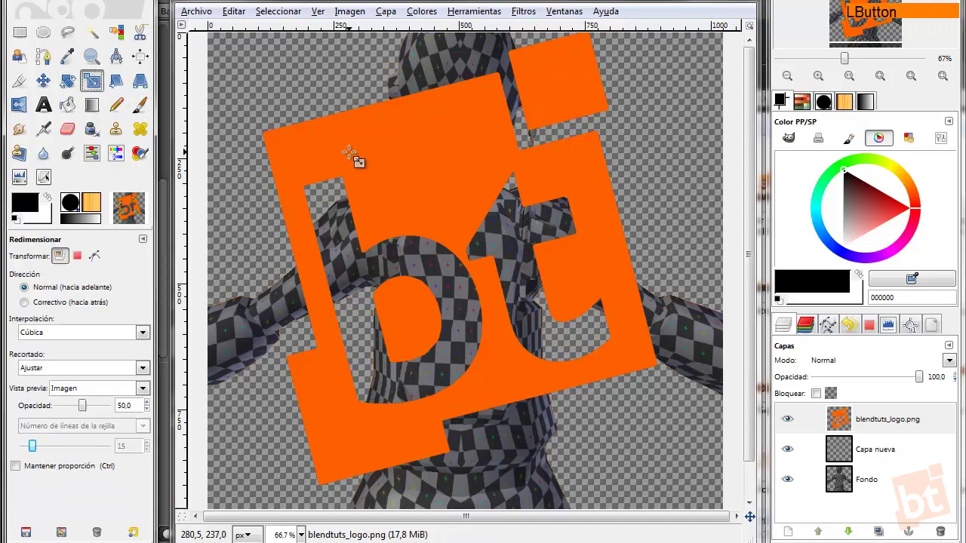
pyautogui.click(355, 156)
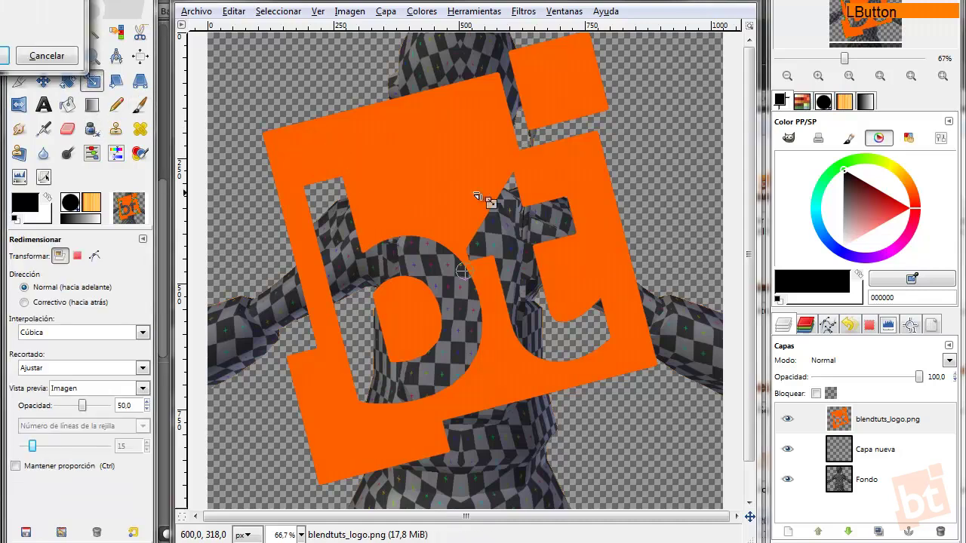
pyautogui.moveTo(839, 61); pyautogui.dragTo(839, 60)
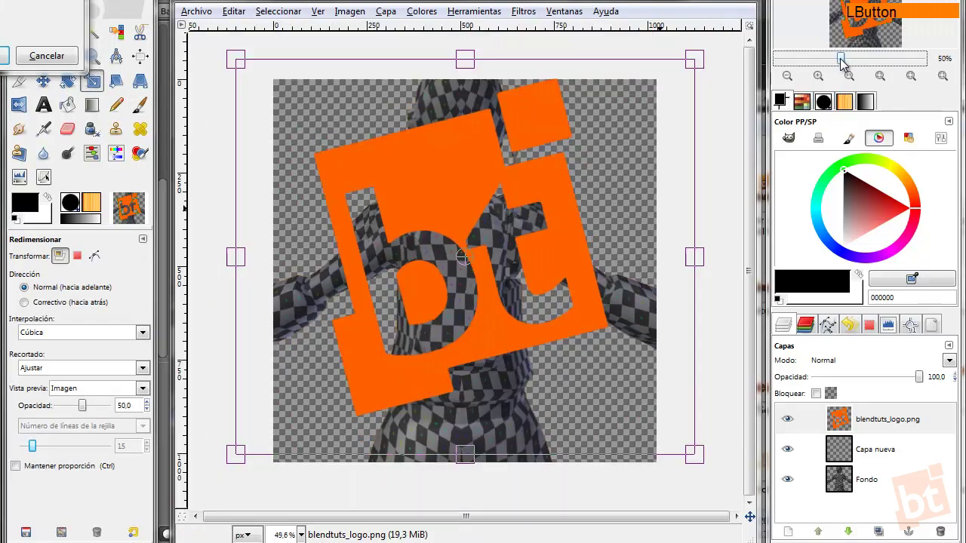
pyautogui.keyDown('ctrl'); pyautogui.moveTo(685, 79); pyautogui.dragTo(469, 272); pyautogui.keyUp('ctrl')
pyautogui.press('Return')
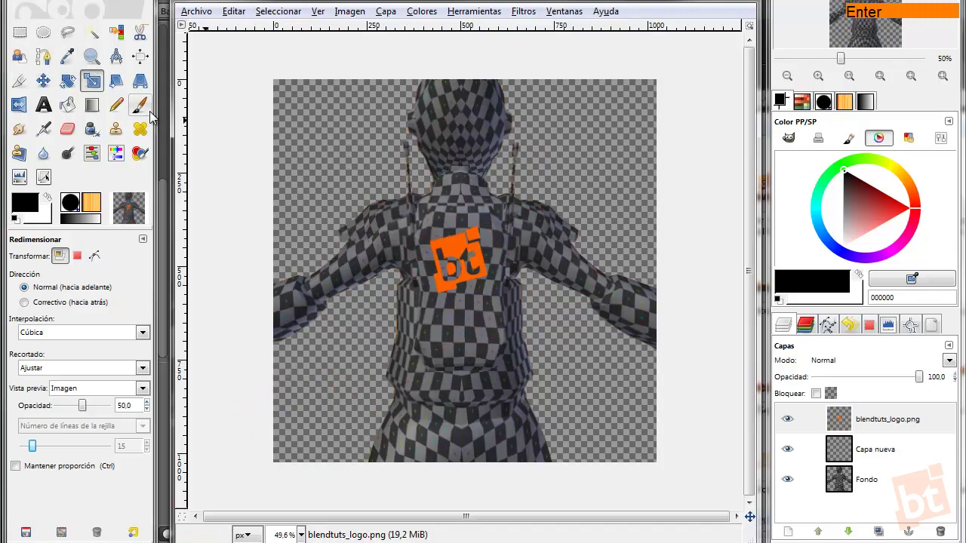
# Move the bt logo slightly up and right to centre it on the upper back.
pyautogui.click(43, 80)
pyautogui.moveTo(456, 245); pyautogui.dragTo(457, 241)
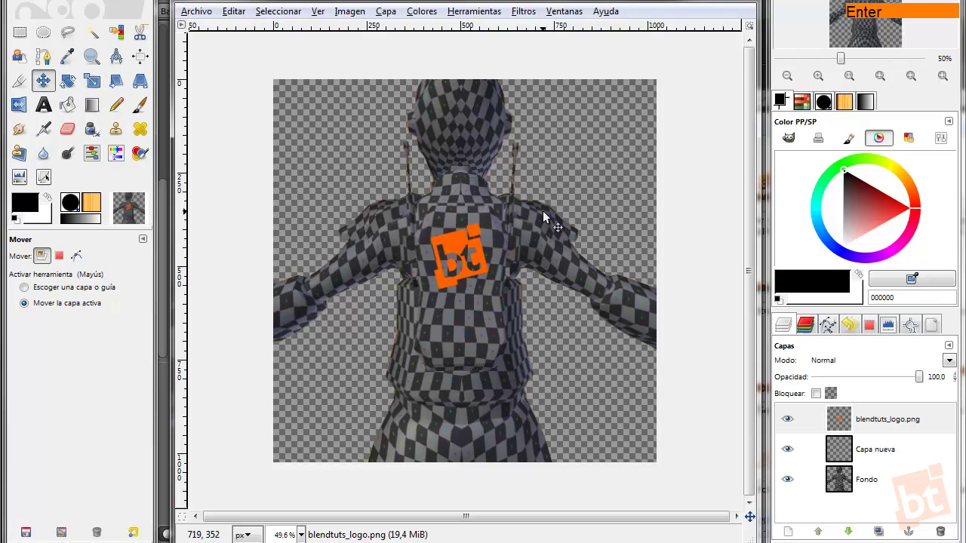
pyautogui.moveTo(842, 60); pyautogui.dragTo(854, 64)
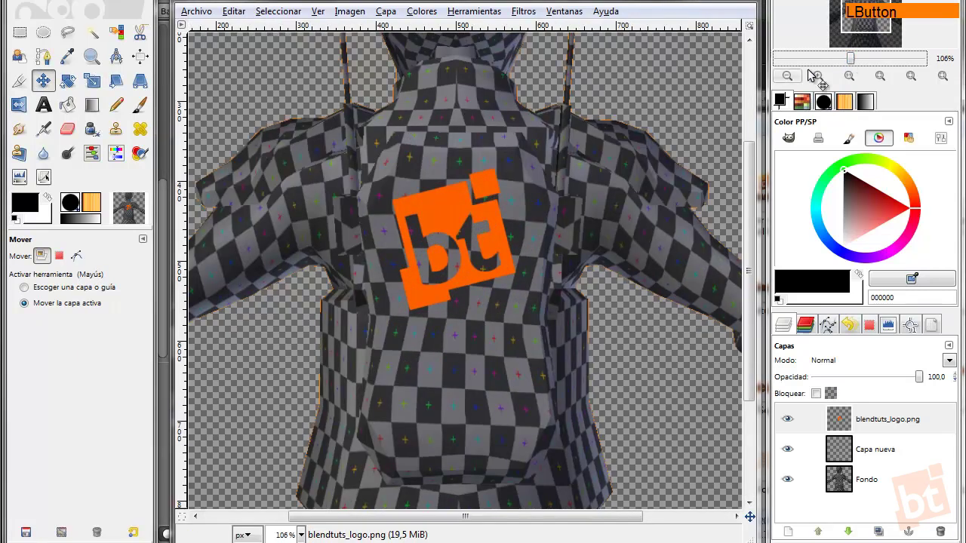
pyautogui.moveTo(442, 224); pyautogui.dragTo(447, 221)
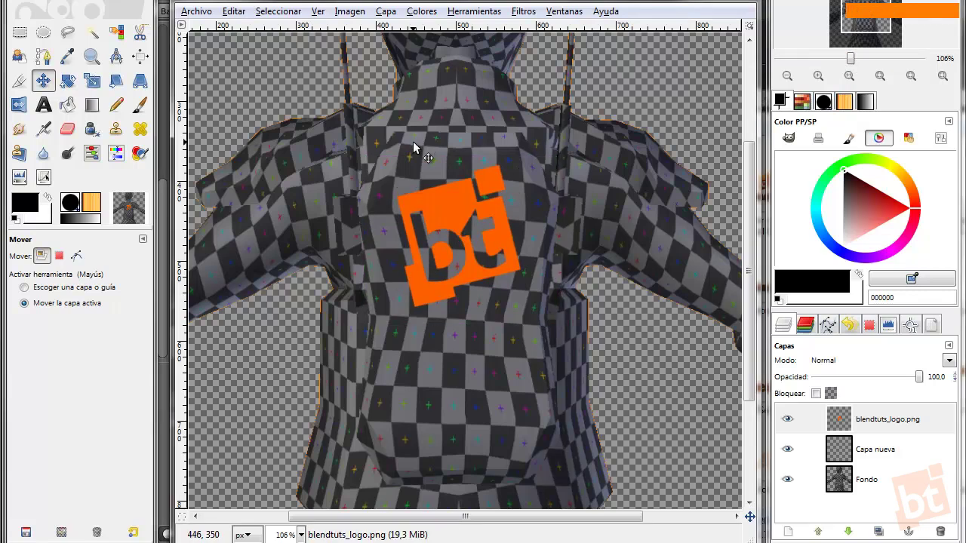
# Apply a Perspective transform pulling the logo's bottom corners inward.
pyautogui.click(140, 81)
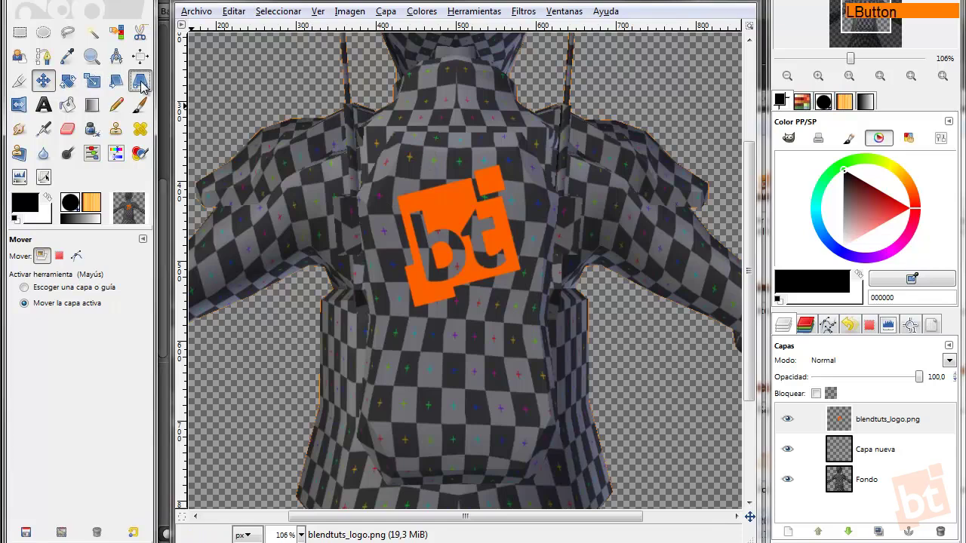
pyautogui.click(451, 217)
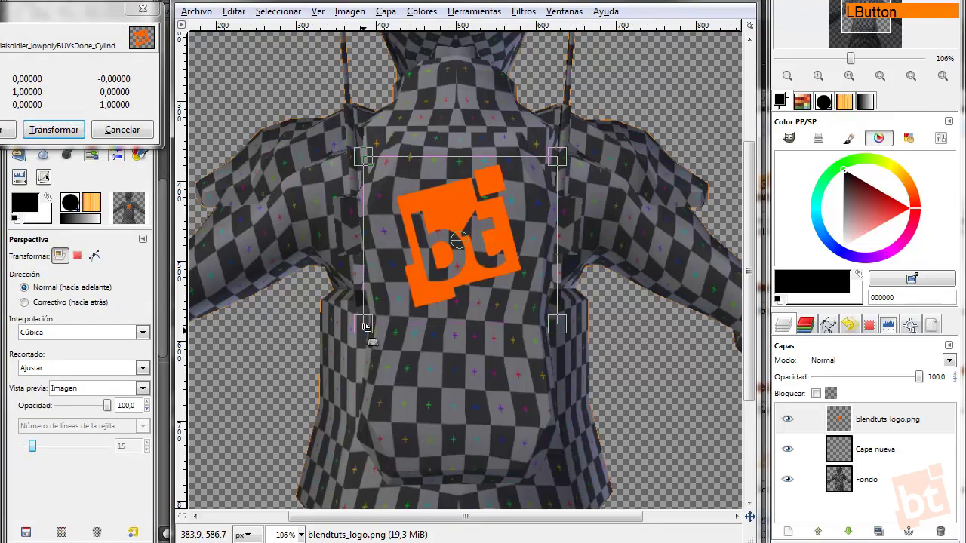
pyautogui.moveTo(367, 323); pyautogui.dragTo(381, 309)
pyautogui.moveTo(556, 324); pyautogui.dragTo(540, 318)
pyautogui.press('Return')
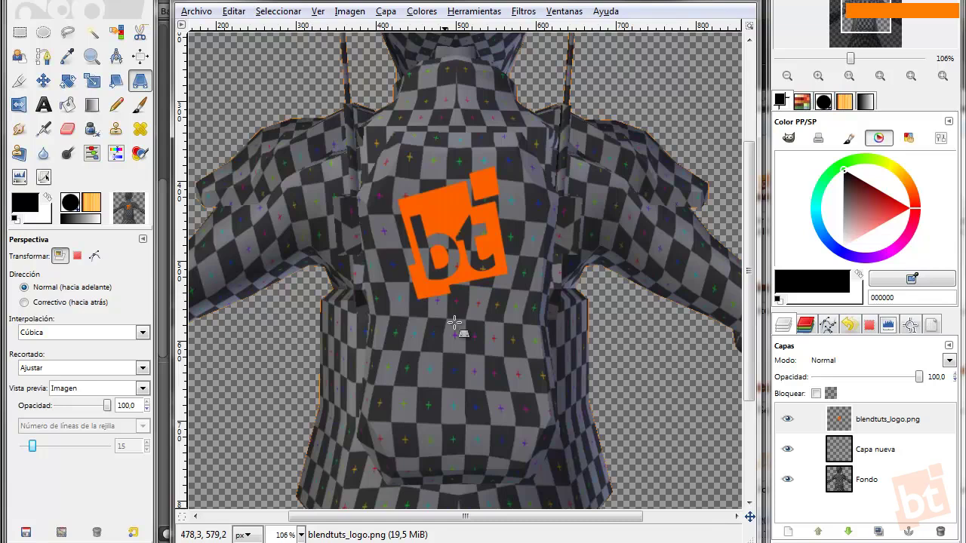
# Choose the Paintbrush, add a new layer and lower the brush Scale to 0.07.
pyautogui.click(138, 105)
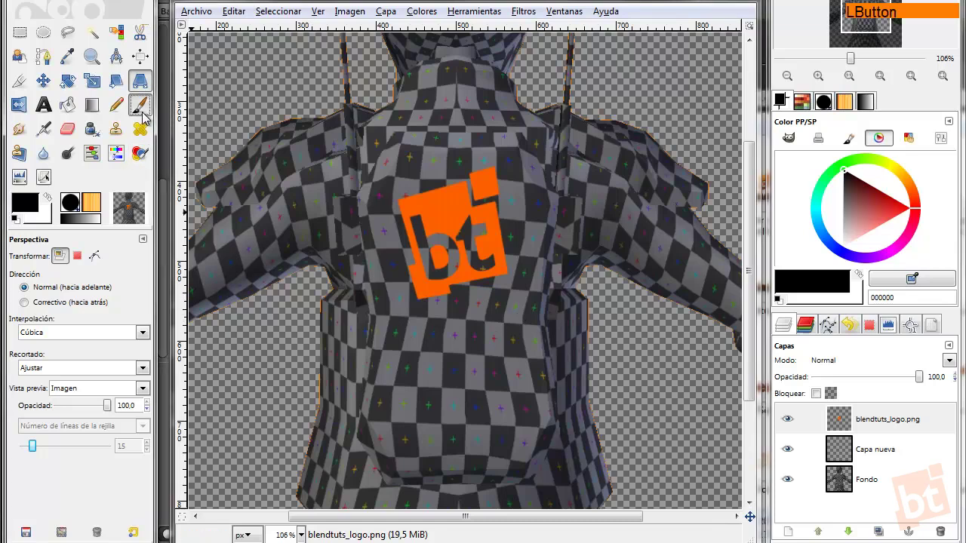
pyautogui.click(794, 533)
pyautogui.click(72, 259)
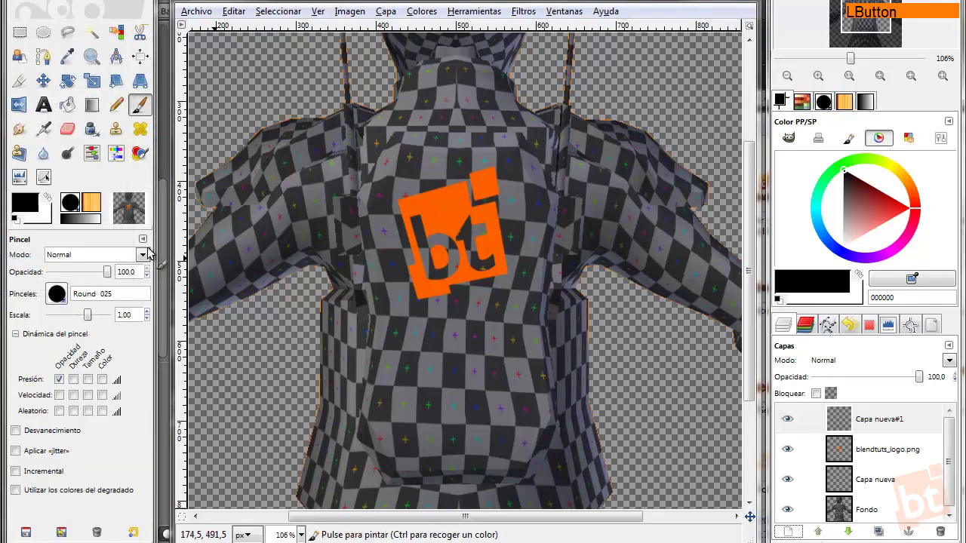
pyautogui.rightClick(452, 350)
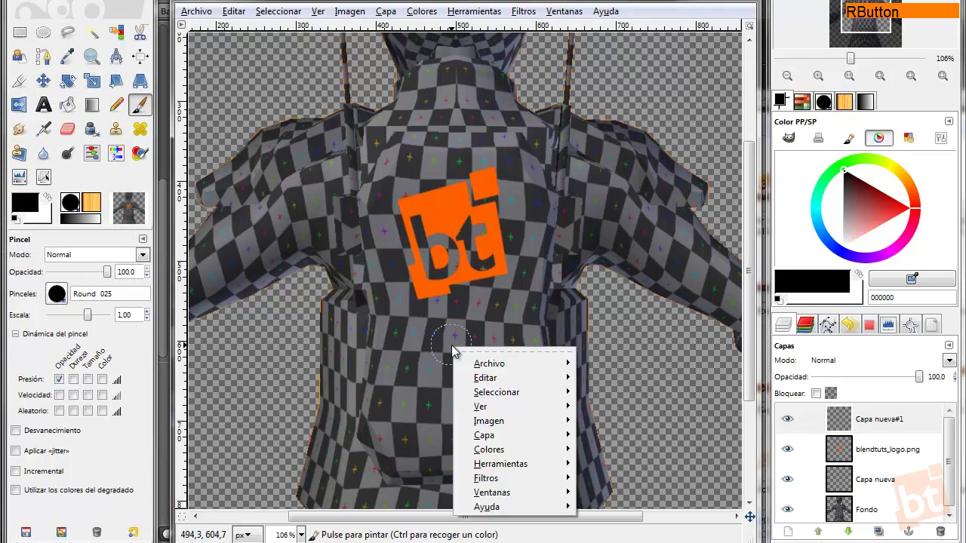
pyautogui.click(109, 279)
pyautogui.moveTo(88, 315); pyautogui.dragTo(66, 316)
# Paint a black spiral on the torso and strokes across both shoulders.
pyautogui.moveTo(471, 322)
pyautogui.mouseDown()
pyautogui.moveTo(460, 397)
pyautogui.moveTo(487, 367)
pyautogui.mouseUp()
pyautogui.moveTo(621, 214); pyautogui.dragTo(619, 219)
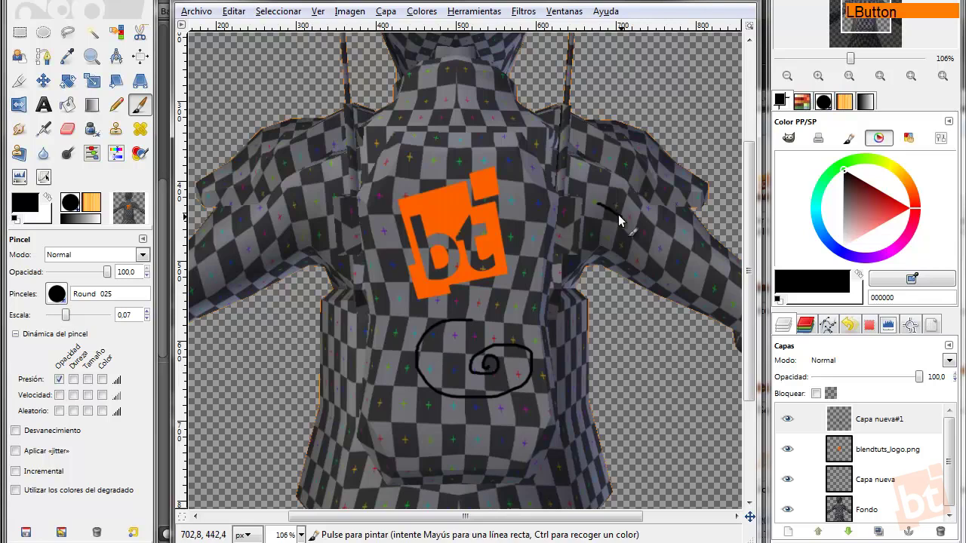
pyautogui.moveTo(297, 214); pyautogui.dragTo(226, 266)
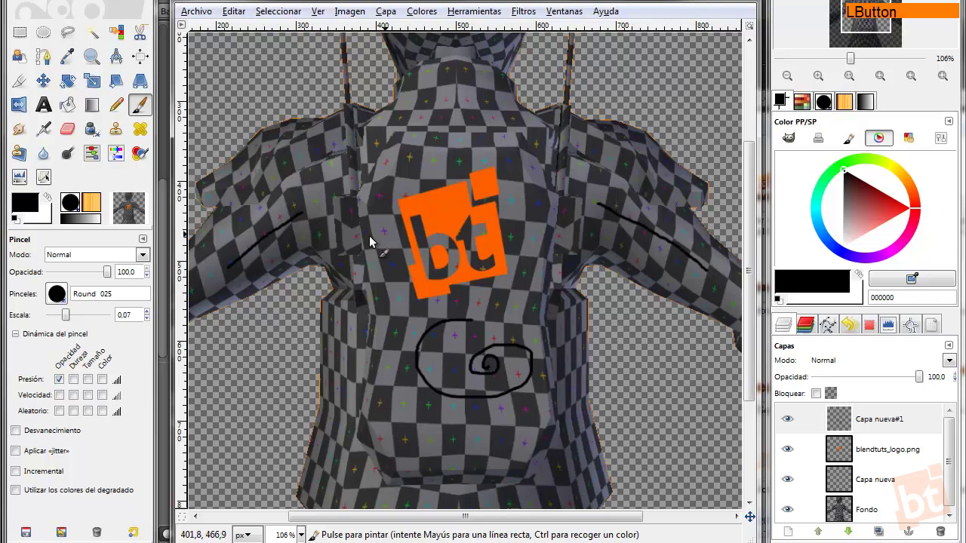
# Hide the Fondo layer and save as PNG with 'Combinar las capas visibles'.
pyautogui.click(789, 511)
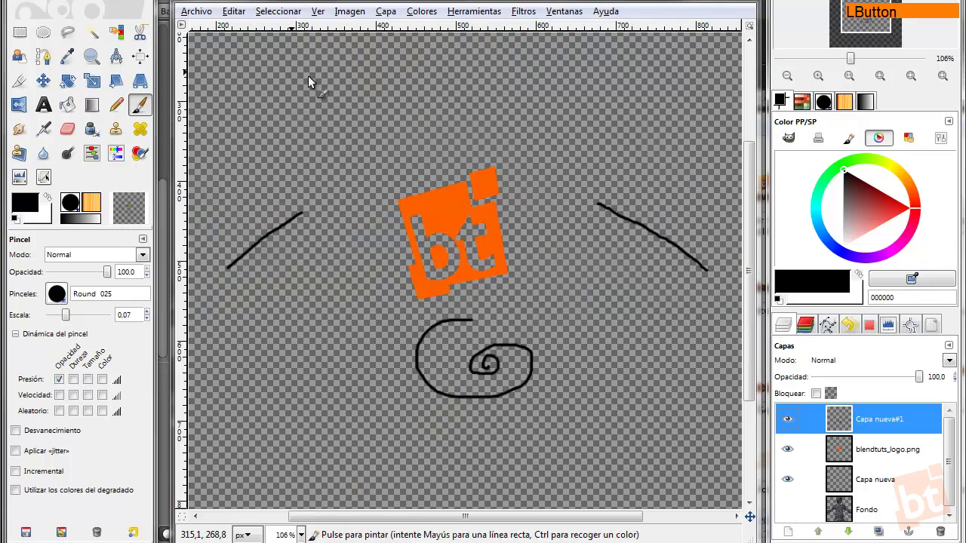
pyautogui.click(195, 11)
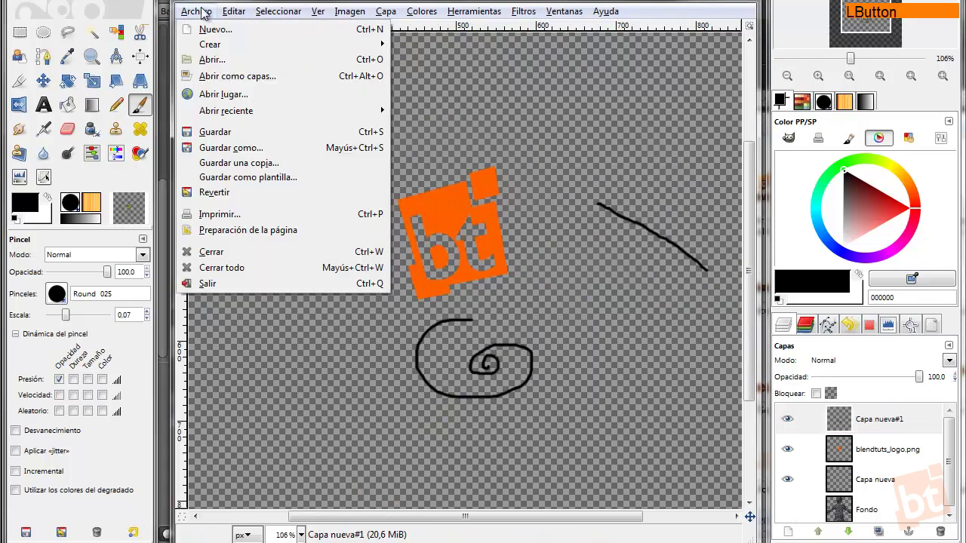
pyautogui.click(278, 133)
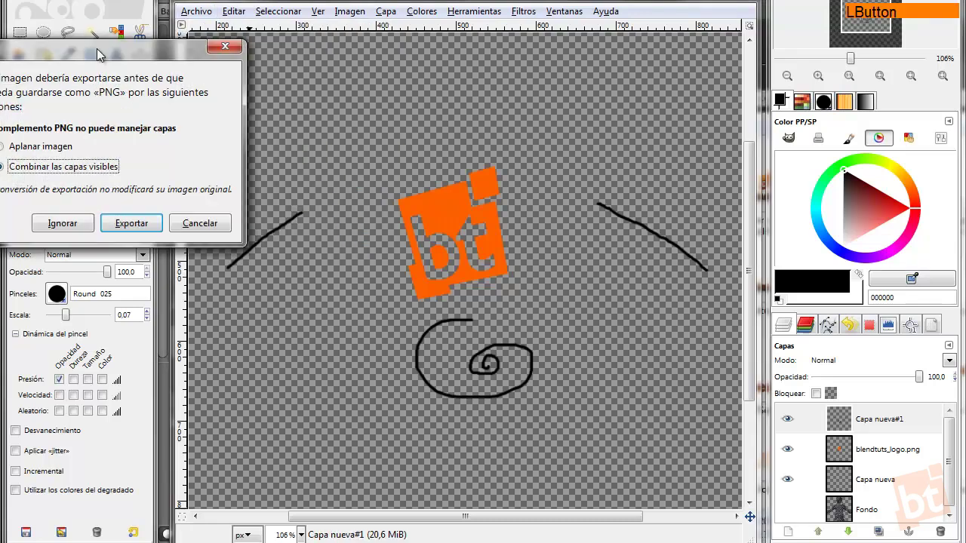
pyautogui.moveTo(113, 55); pyautogui.dragTo(390, 110)
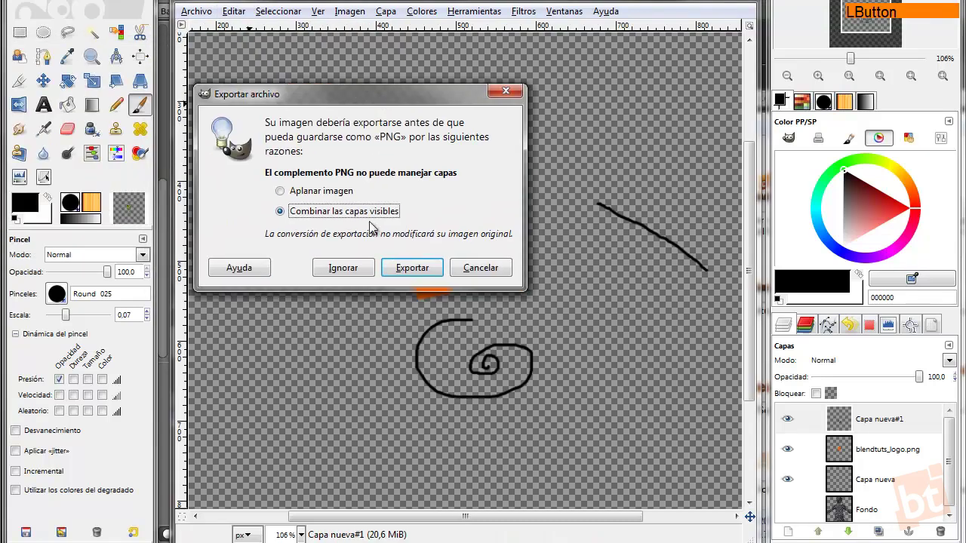
pyautogui.click(412, 267)
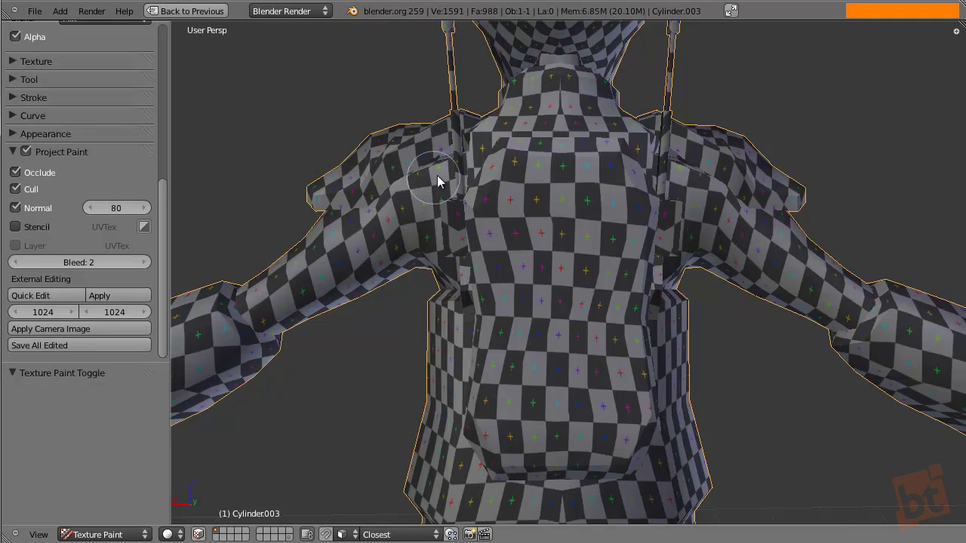
# Apply the GIMP edits to Cylinder.003's UVTest texture, inspect the bt logo and strokes, then restore the layout.
pyautogui.click(118, 295)
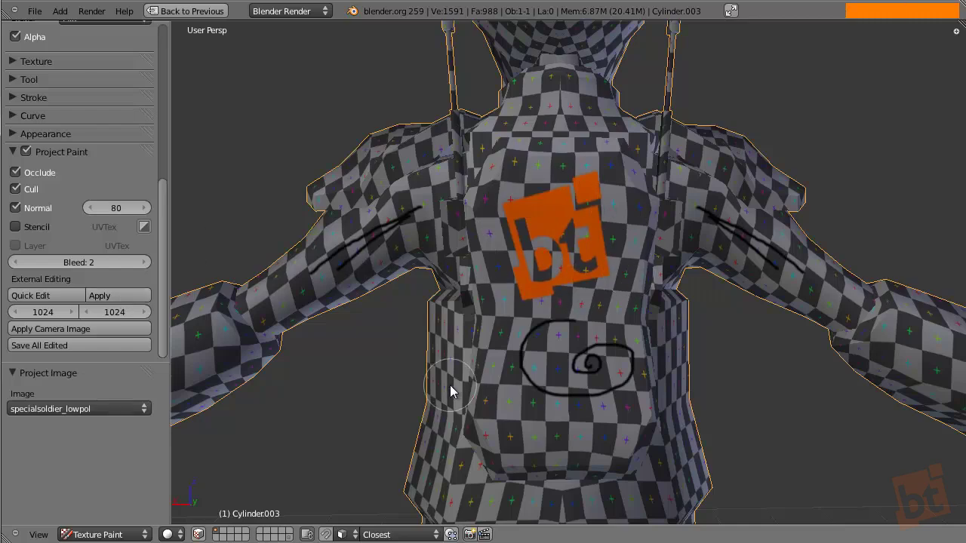
pyautogui.moveTo(450, 390)
pyautogui.keyDown('shift'); pyautogui.mouseDown(button='middle')
pyautogui.moveTo(565, 394)
pyautogui.moveTo(315, 395)
pyautogui.moveTo(446, 400)
pyautogui.moveTo(535, 386)
pyautogui.moveTo(451, 383)
pyautogui.mouseUp(button='middle'); pyautogui.keyUp('shift')
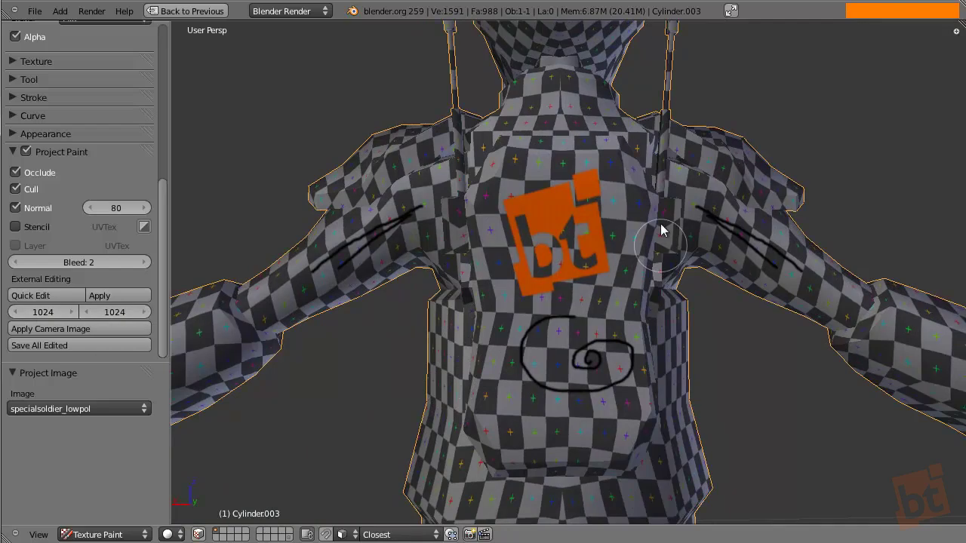
pyautogui.scroll(6, 561, 231)
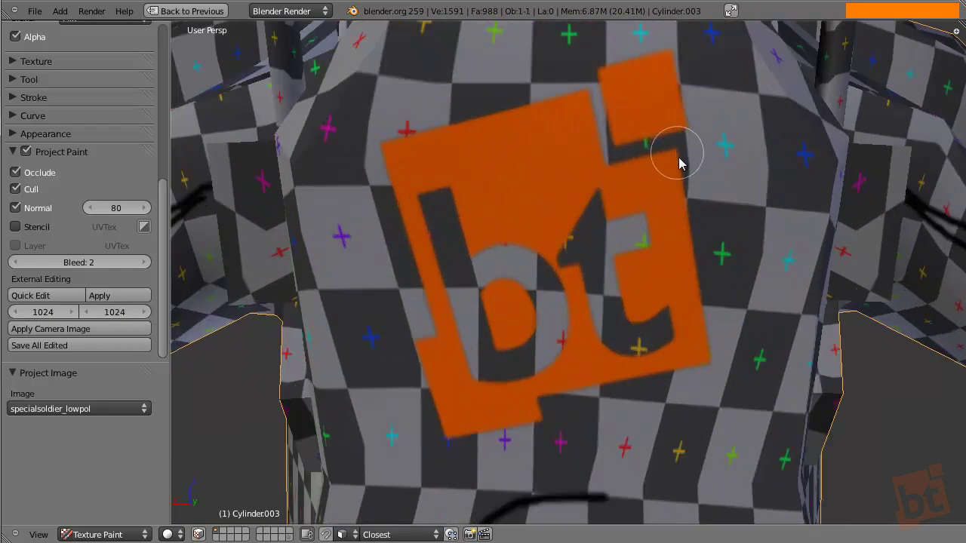
pyautogui.scroll(-6, 649, 274)
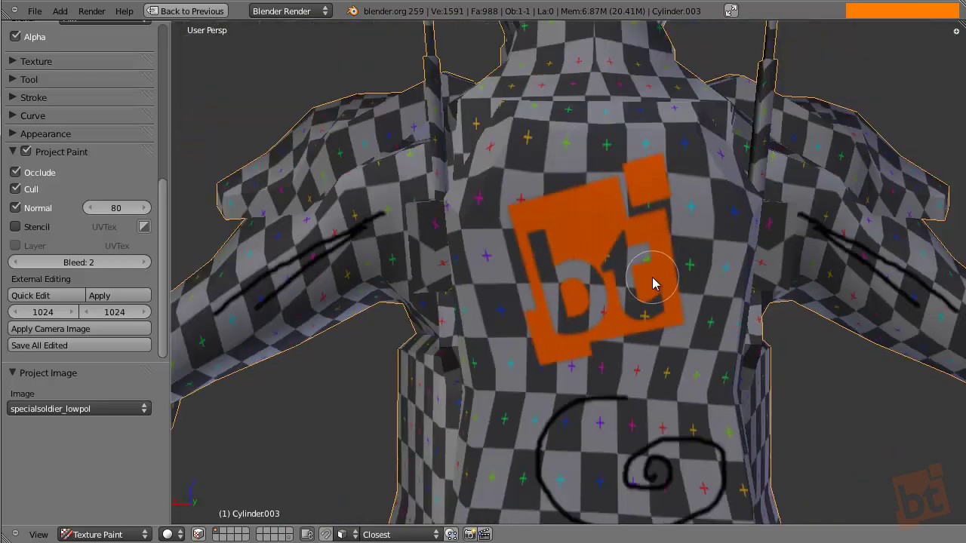
pyautogui.hotkey('shift', 'space')
pyautogui.moveTo(151, 362); pyautogui.dragTo(170, 160, button='middle')
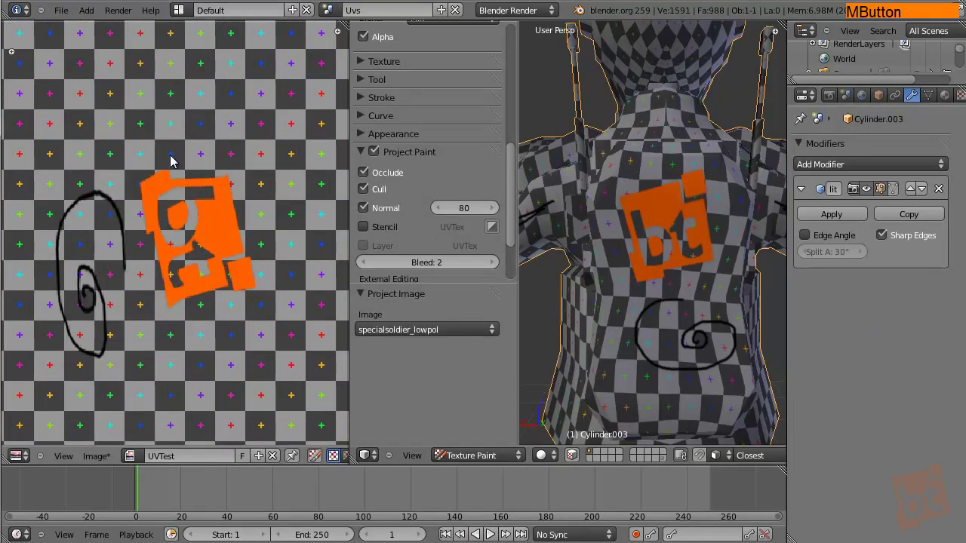
# Bring the whole UV image into view, then maximize the 3D view and zoom out on Cylinder.003.
pyautogui.scroll(-8, 255, 255)
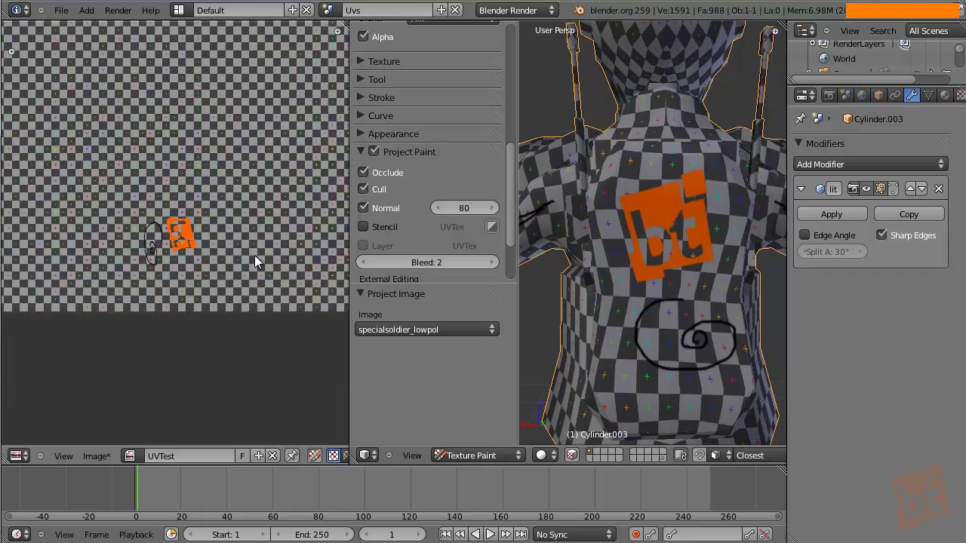
pyautogui.moveTo(237, 222); pyautogui.dragTo(203, 285, button='middle')
pyautogui.keyDown('shift'); pyautogui.moveTo(683, 315); pyautogui.dragTo(657, 295, button='middle'); pyautogui.keyUp('shift')
pyautogui.hotkey('shift', 'space')
pyautogui.moveTo(546, 332)
pyautogui.mouseDown(button='middle')
pyautogui.moveTo(536, 332)
pyautogui.moveTo(608, 355)
pyautogui.moveTo(736, 363)
pyautogui.moveTo(563, 354)
pyautogui.moveTo(625, 359)
pyautogui.moveTo(577, 379)
pyautogui.moveTo(590, 262)
pyautogui.moveTo(586, 295)
pyautogui.moveTo(550, 323)
pyautogui.moveTo(511, 317)
pyautogui.moveTo(556, 317)
pyautogui.mouseUp(button='middle')
pyautogui.scroll(-4, 536, 329)
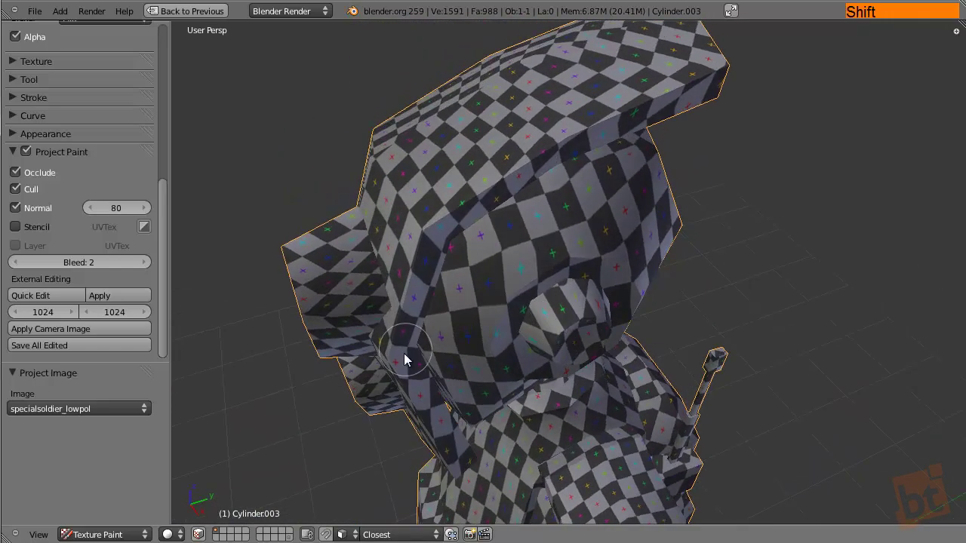
pyautogui.keyDown('shift'); pyautogui.moveTo(619, 229); pyautogui.dragTo(589, 322, button='middle'); pyautogui.keyUp('shift')
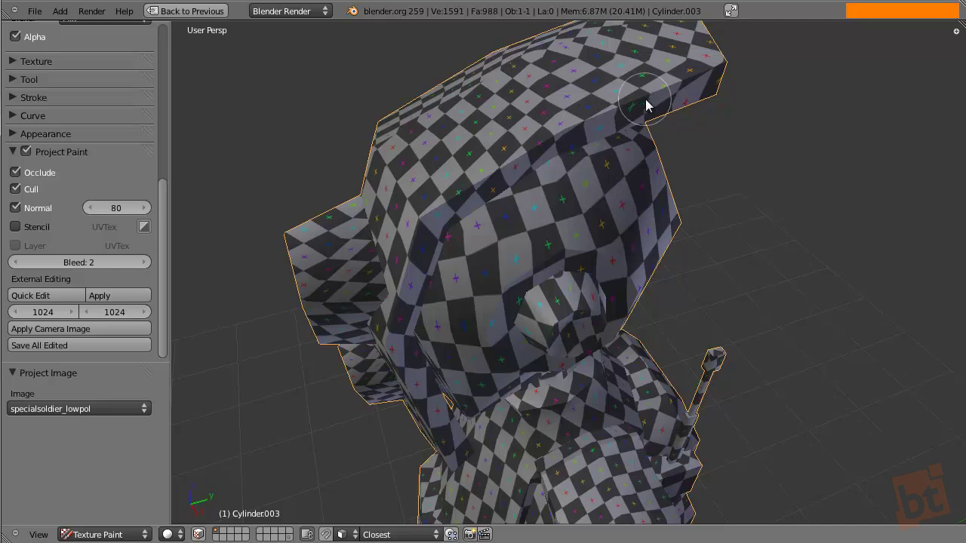
pyautogui.keyDown('shift'); pyautogui.moveTo(325, 271); pyautogui.dragTo(494, 71, button='middle'); pyautogui.keyUp('shift')
pyautogui.keyDown('shift'); pyautogui.moveTo(642, 218); pyautogui.dragTo(581, 236, button='middle'); pyautogui.keyUp('shift')
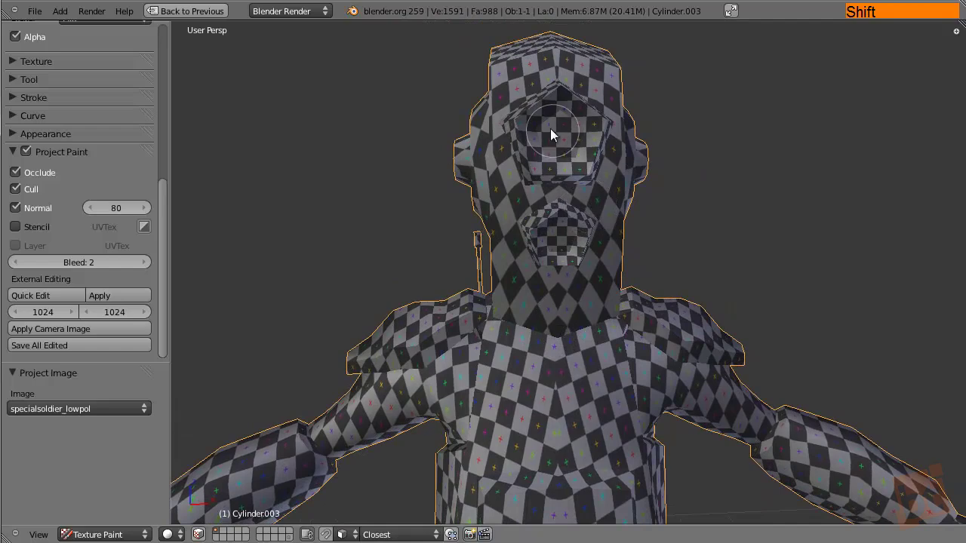
pyautogui.moveTo(550, 128); pyautogui.dragTo(542, 353, button='middle')
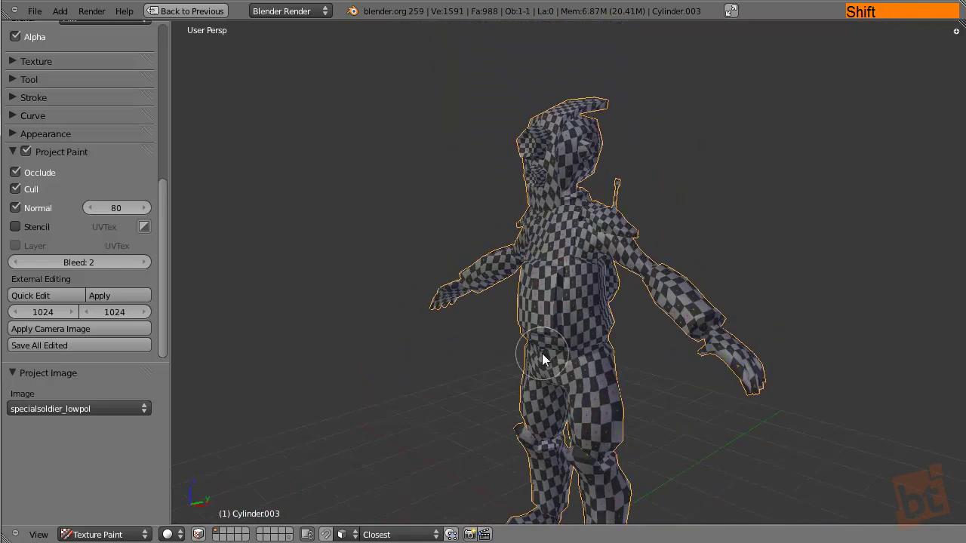
pyautogui.scroll(3, 542, 353)
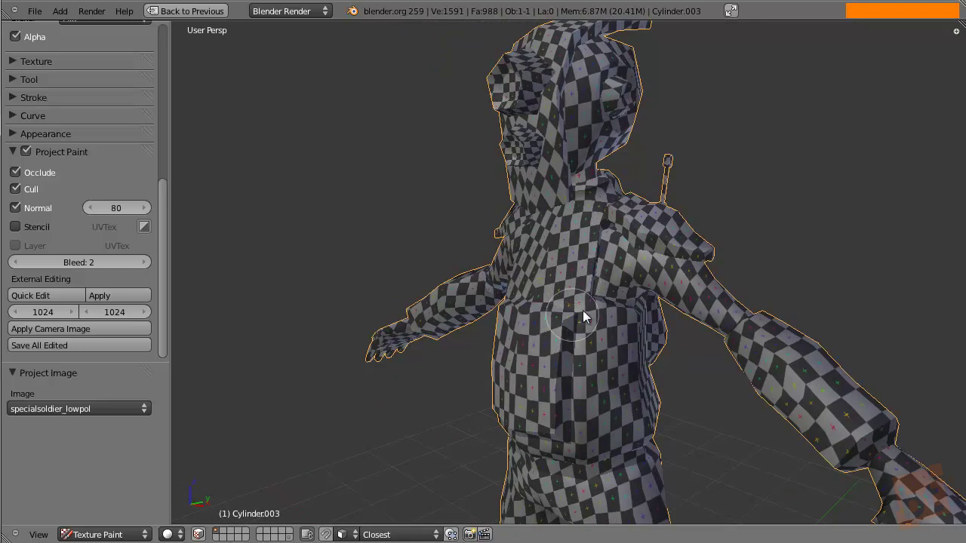
pyautogui.scroll(-5, 508, 313)
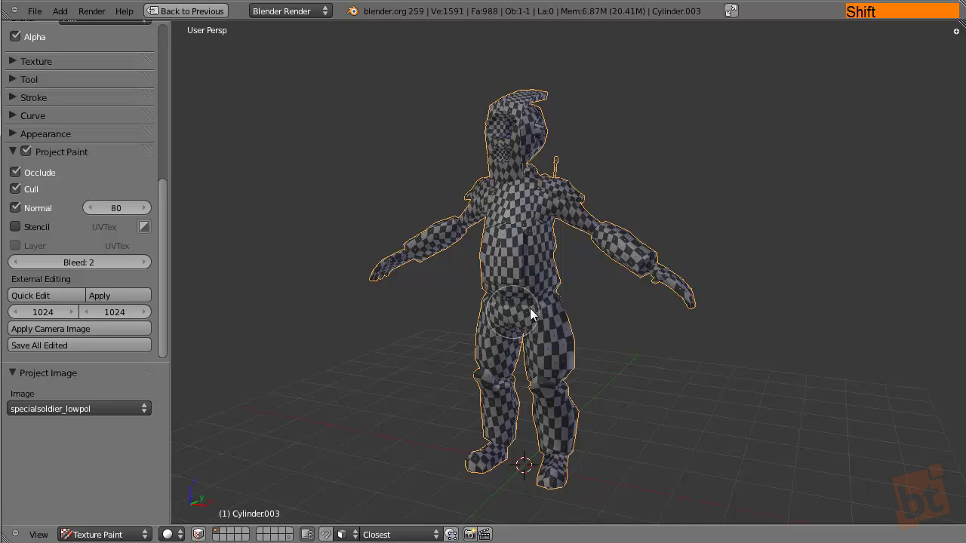
pyautogui.scroll(3, 418, 304)
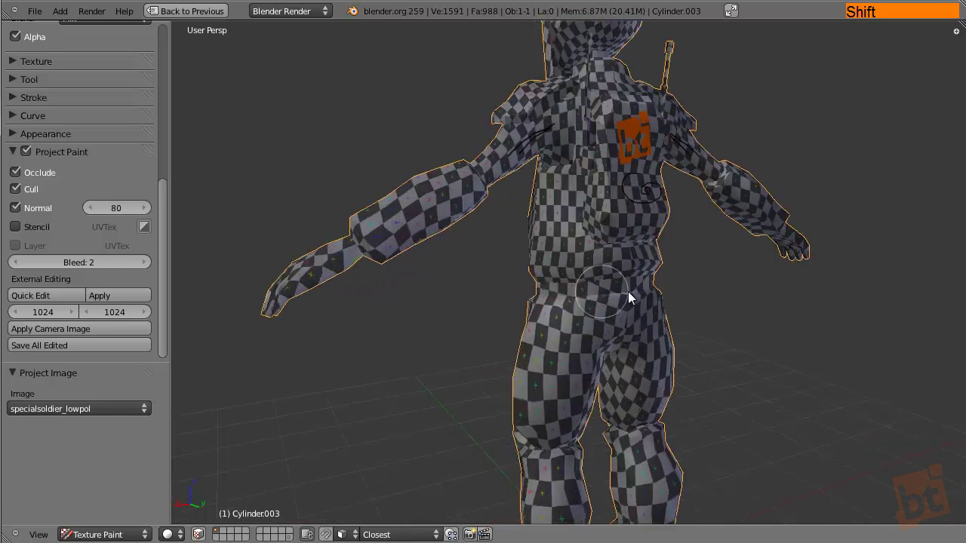